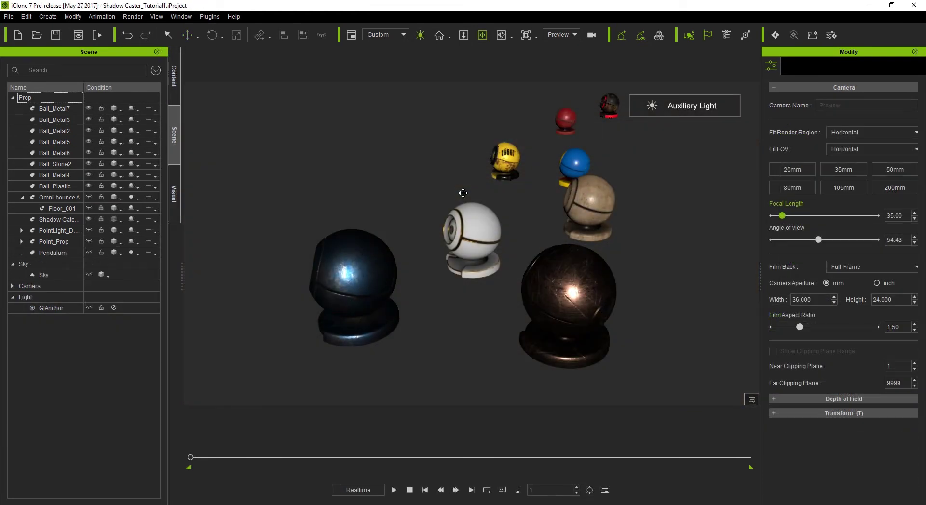
# - Turn off the toolbar light and activate image-based lighting in the Visual settings
pyautogui.click(420, 35)
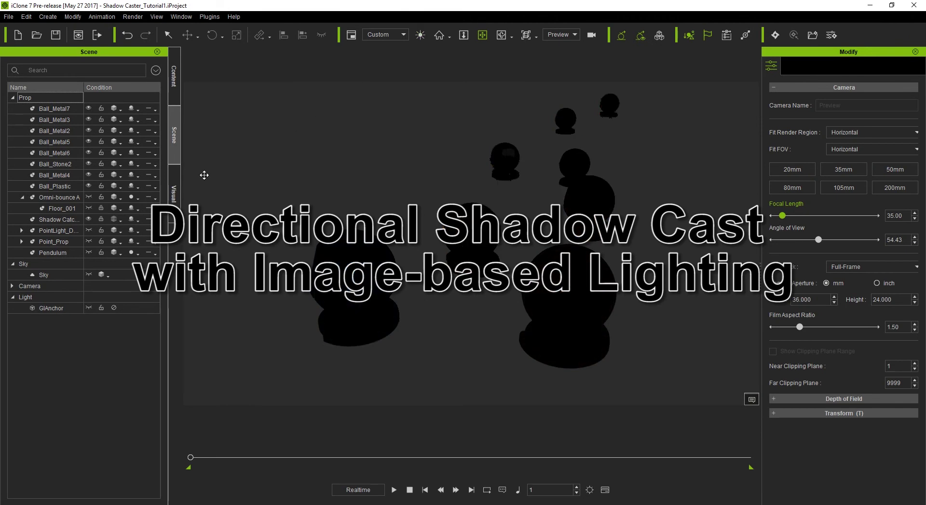
pyautogui.click(175, 196)
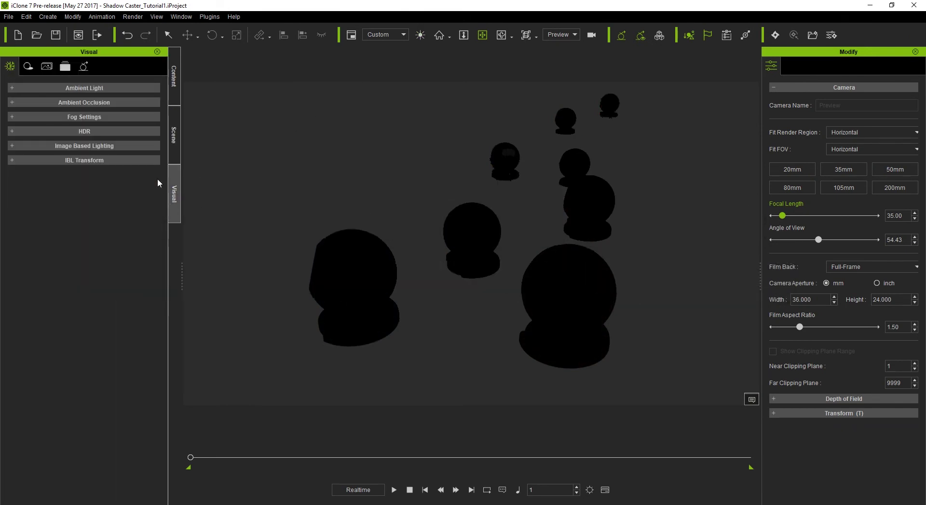
pyautogui.click(106, 146)
pyautogui.click(92, 161)
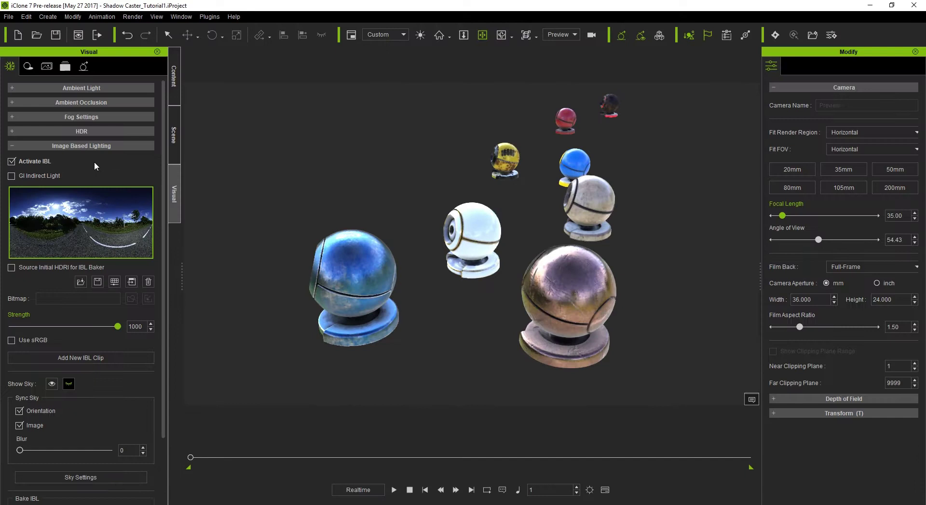
pyautogui.click(173, 144)
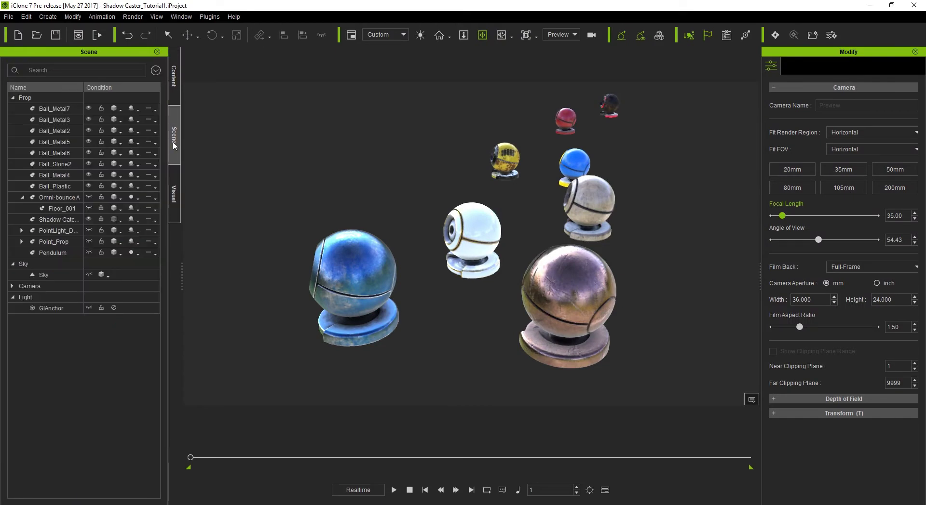
# - Show the road HDRI sky behind the material balls and view them through the camera
pyautogui.click(89, 275)
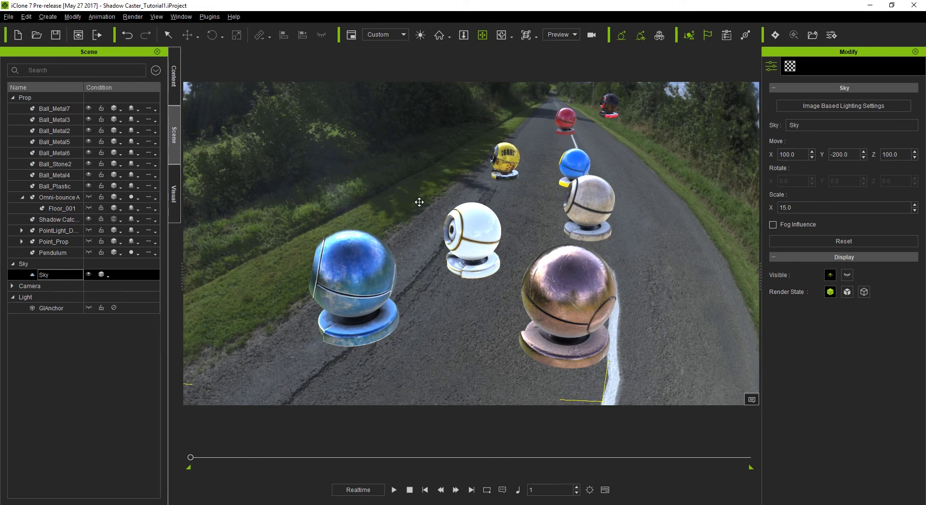
pyautogui.moveTo(419, 202); pyautogui.dragTo(315, 110, button='right')
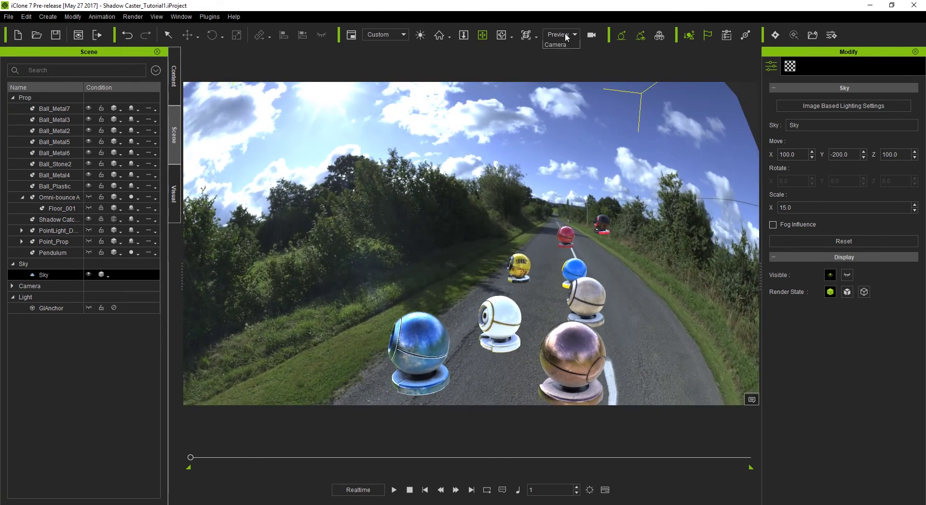
pyautogui.click(558, 57)
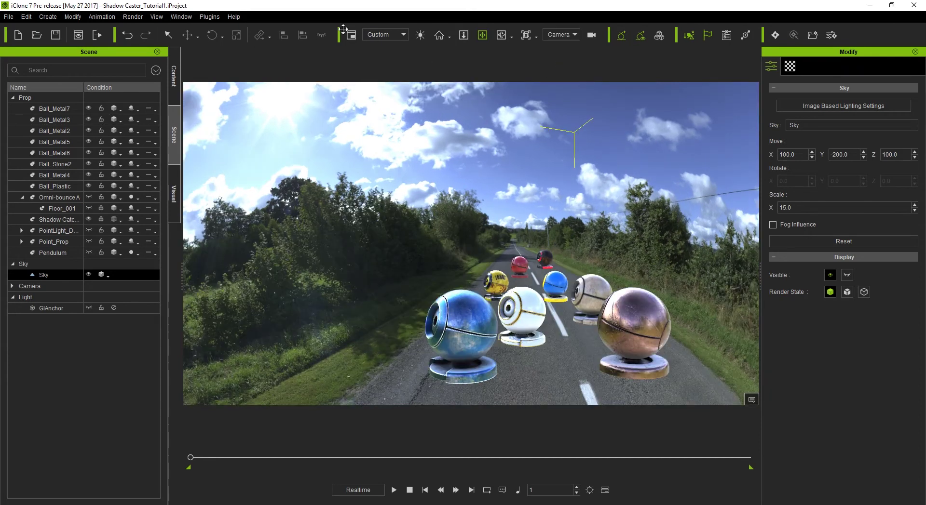
# - Add a directional shadow caster angled for long ball shadows, with darkness 82
pyautogui.click(48, 16)
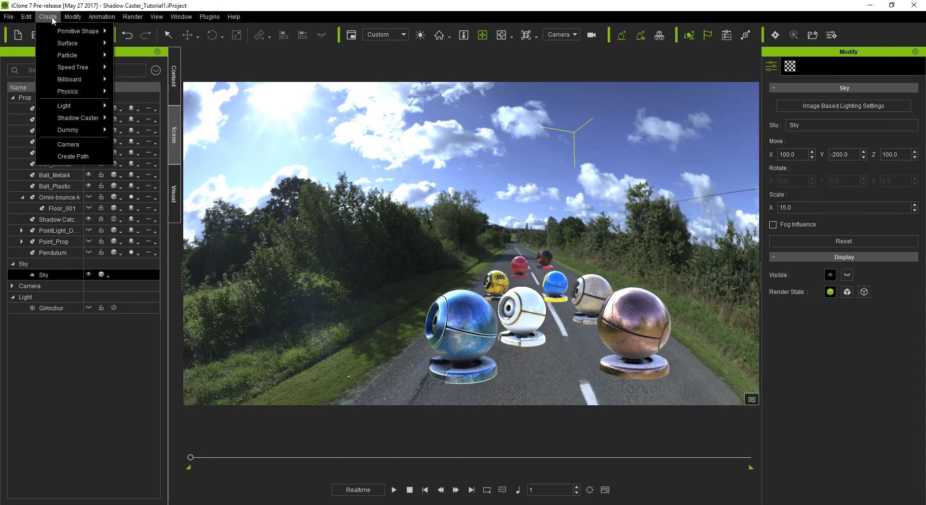
pyautogui.moveTo(76, 121)
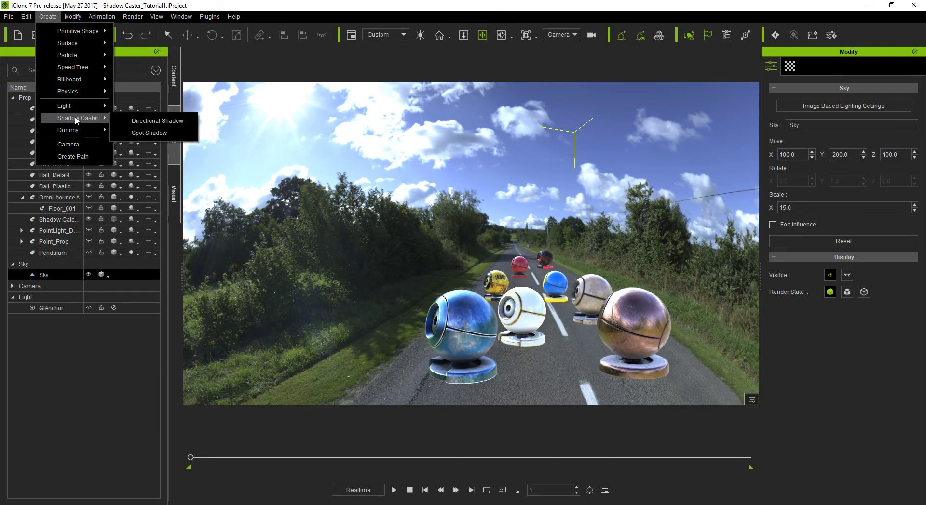
pyautogui.click(150, 121)
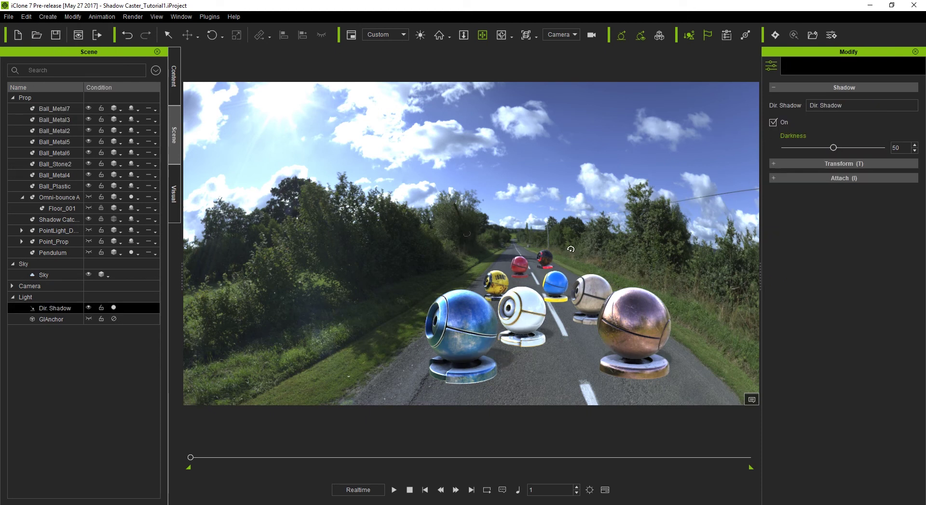
pyautogui.press('e')
pyautogui.moveTo(479, 248); pyautogui.dragTo(491, 221)
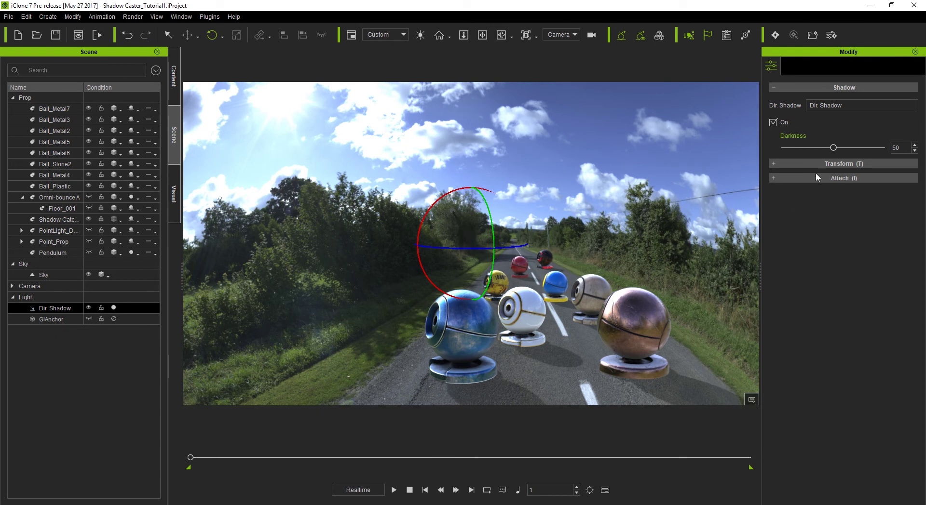
pyautogui.moveTo(833, 148); pyautogui.dragTo(863, 152)
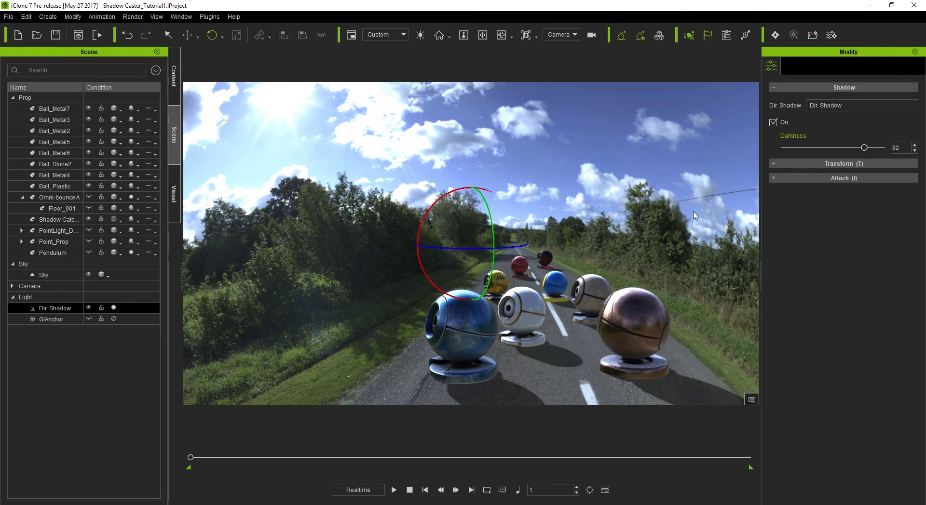
pyautogui.click(131, 368)
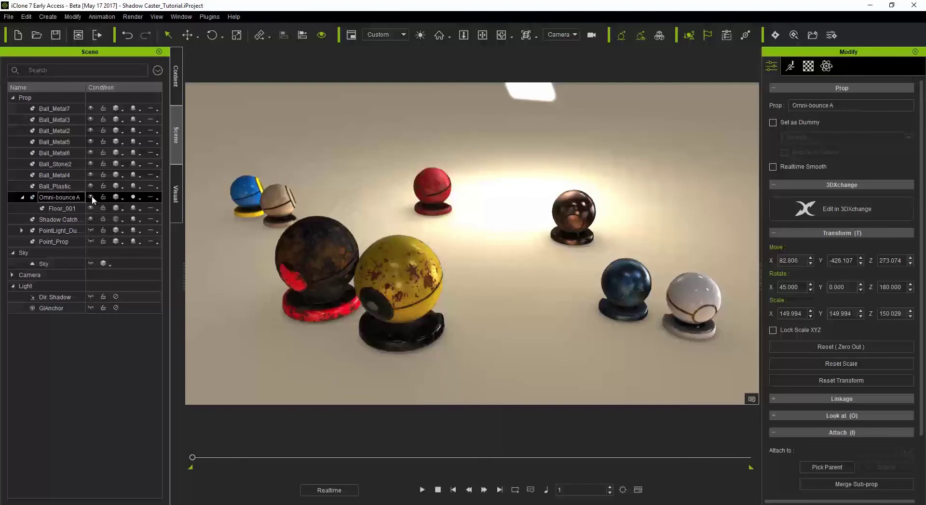
# - Deactivate IBL and orbit the Preview view around the balls and ceiling lamp
pyautogui.click(177, 198)
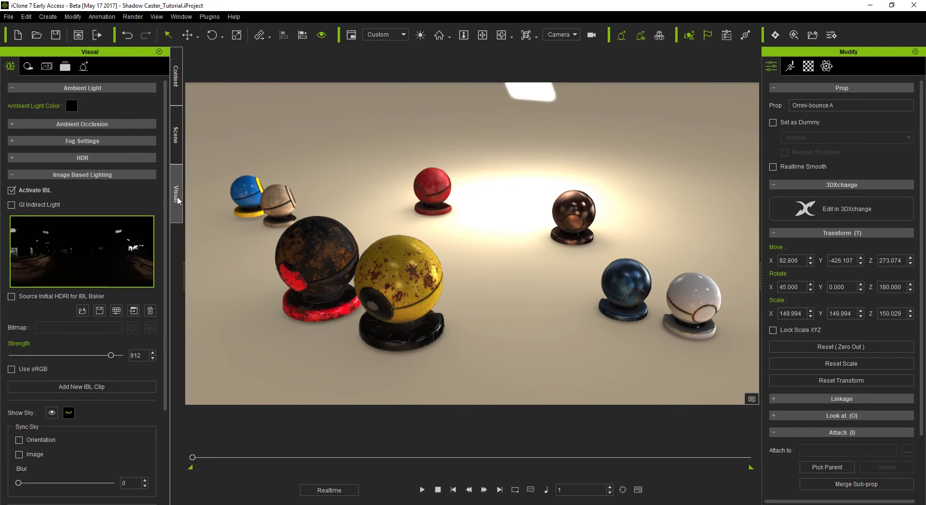
pyautogui.click(11, 191)
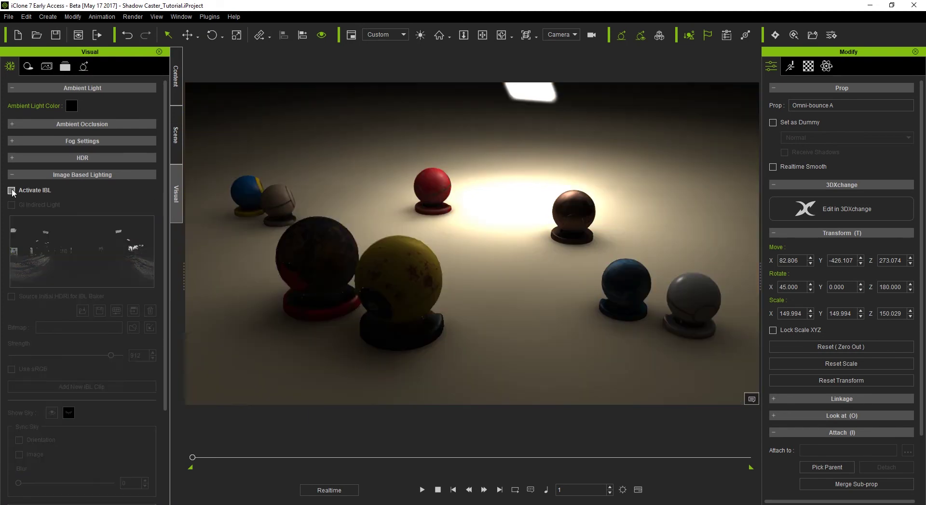
pyautogui.click(174, 143)
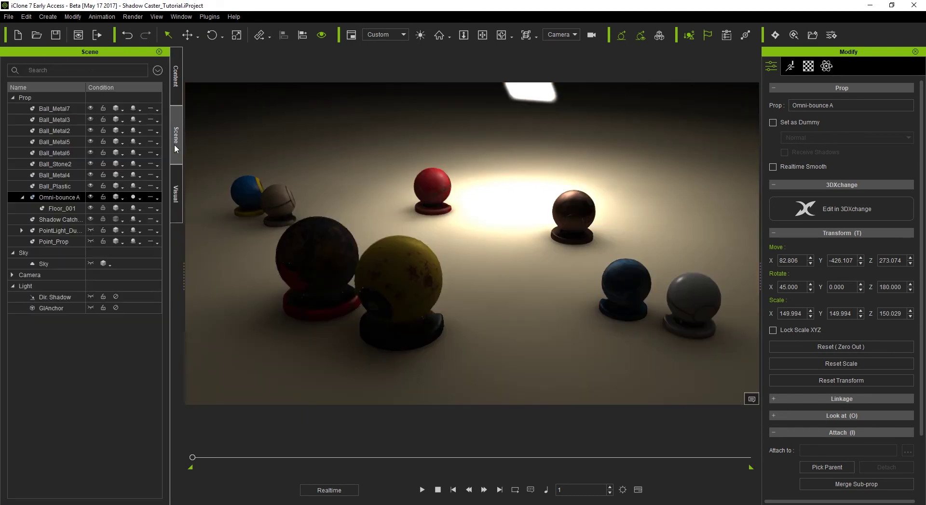
pyautogui.click(564, 43)
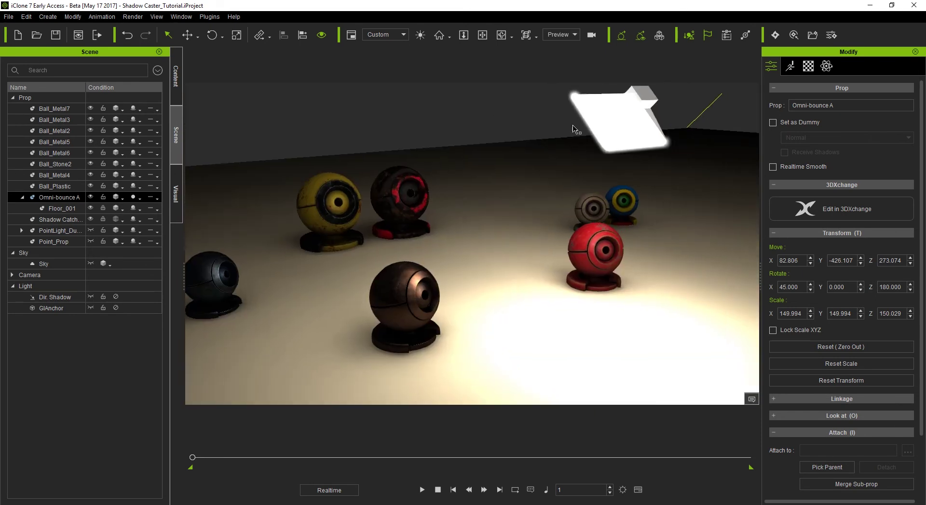
pyautogui.moveTo(635, 109); pyautogui.dragTo(574, 138, button='right')
pyautogui.moveTo(488, 155); pyautogui.dragTo(485, 189, button='right')
# - Add a spot shadow caster and align it to the ceiling lamp on X, Y and Z
pyautogui.click(47, 17)
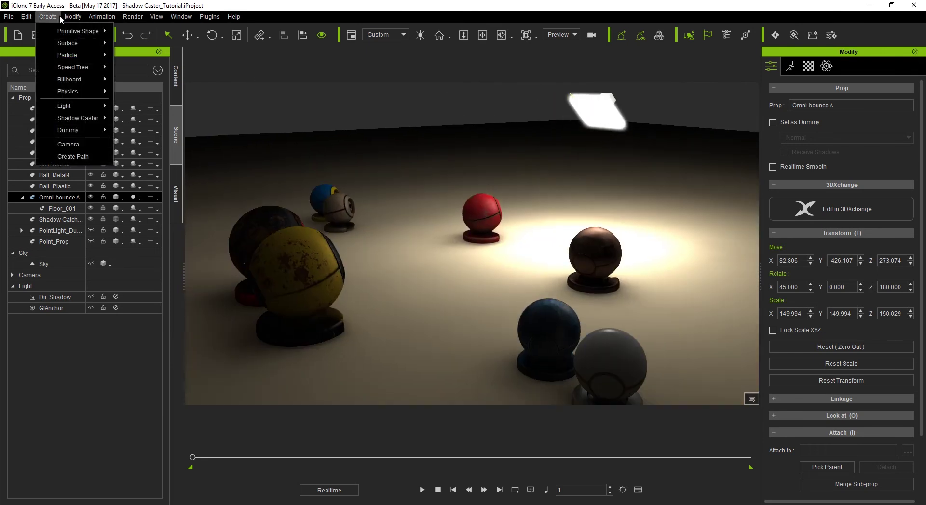
pyautogui.moveTo(65, 119)
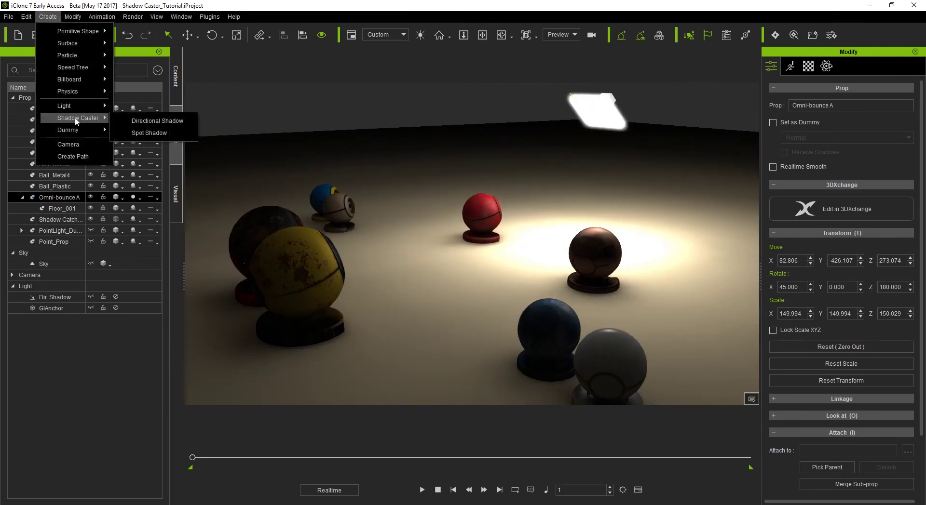
pyautogui.click(170, 132)
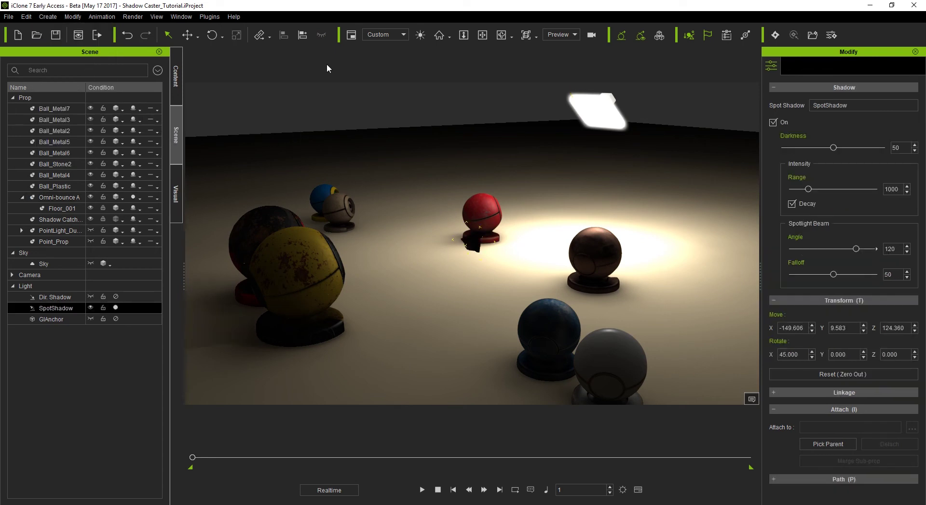
pyautogui.click(304, 35)
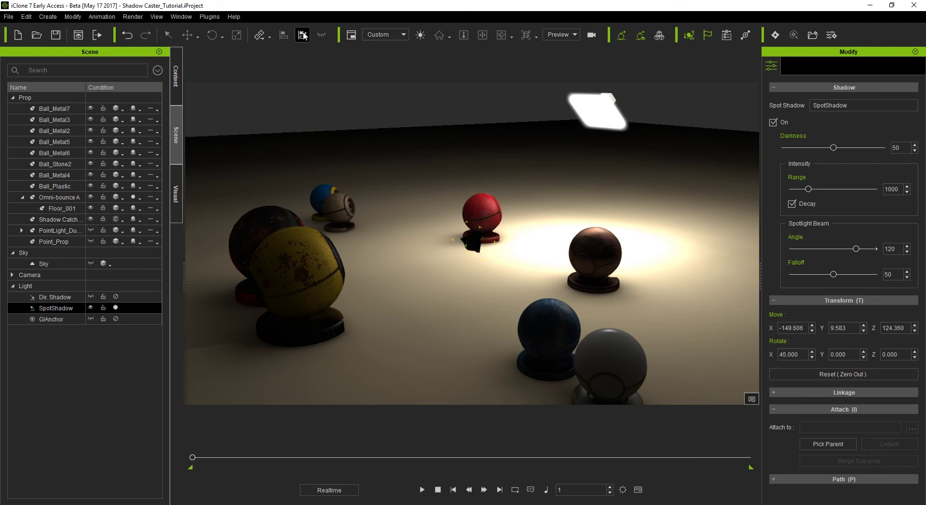
pyautogui.click(599, 112)
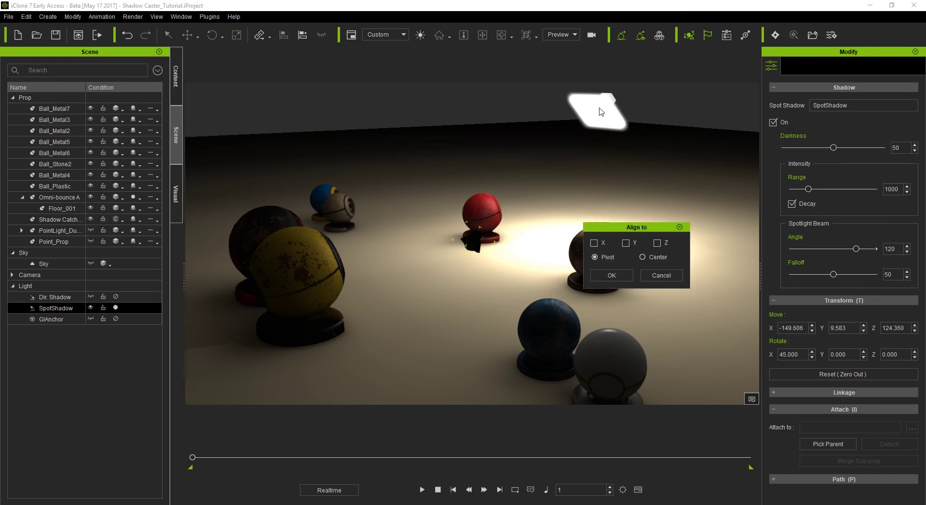
pyautogui.click(594, 243)
pyautogui.click(627, 243)
pyautogui.click(659, 244)
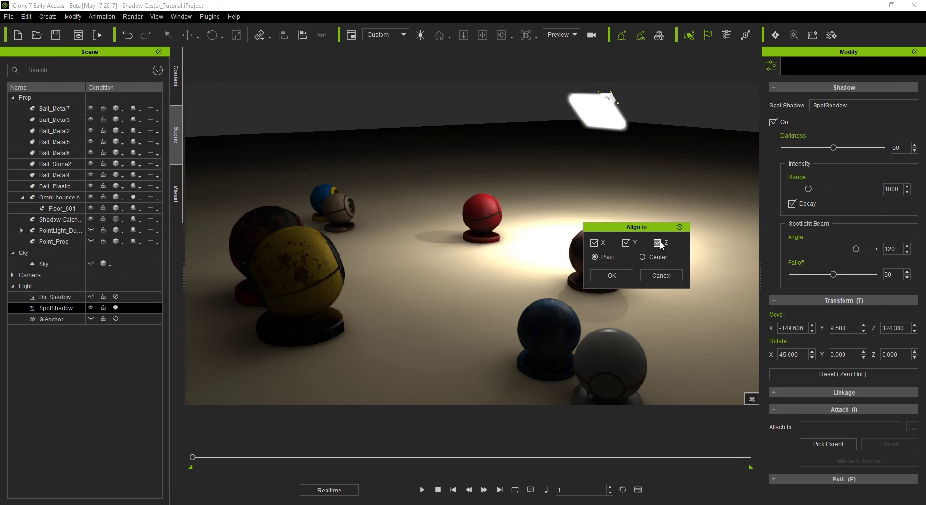
pyautogui.click(618, 274)
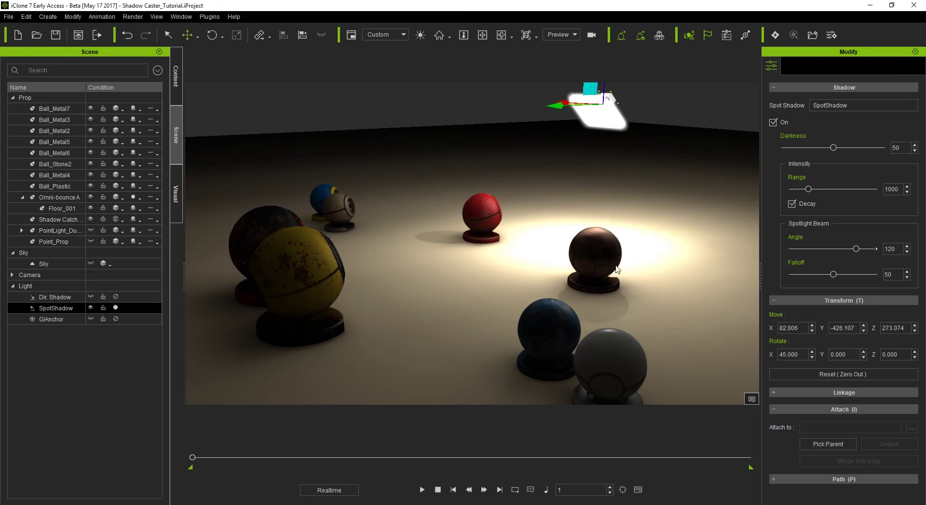
# - Lower the spot shadow slightly beneath the lamp and view through the camera
pyautogui.moveTo(604, 94); pyautogui.dragTo(607, 107)
pyautogui.moveTo(555, 123); pyautogui.dragTo(549, 122)
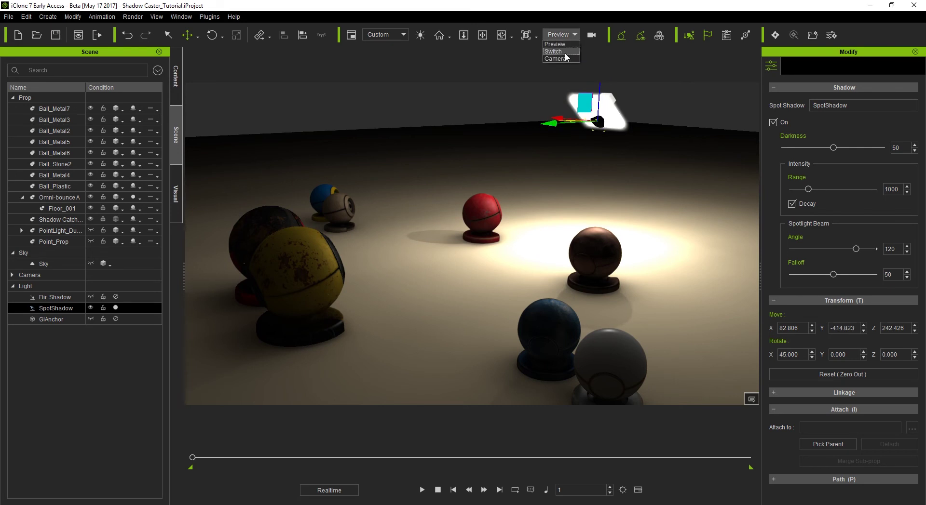
pyautogui.click(565, 57)
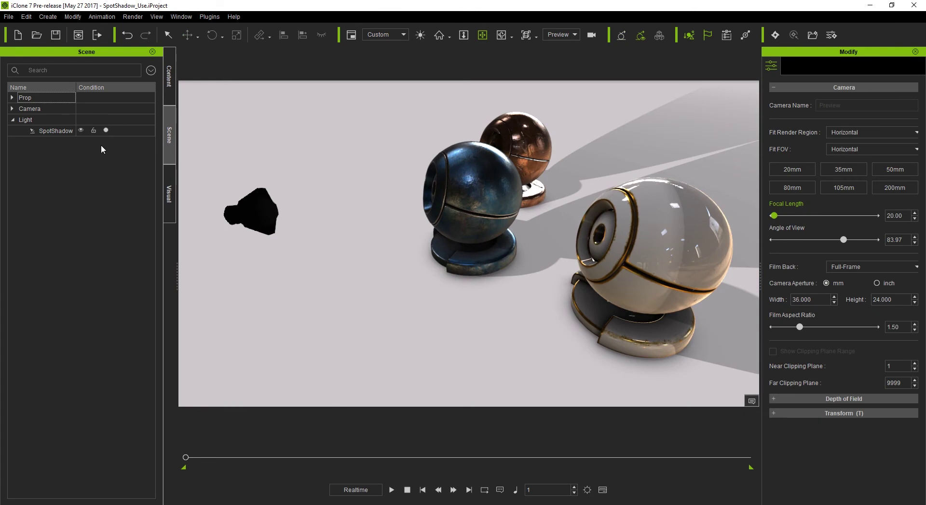
# - Select the SpotShadow light and view the scene through the camera
pyautogui.click(61, 131)
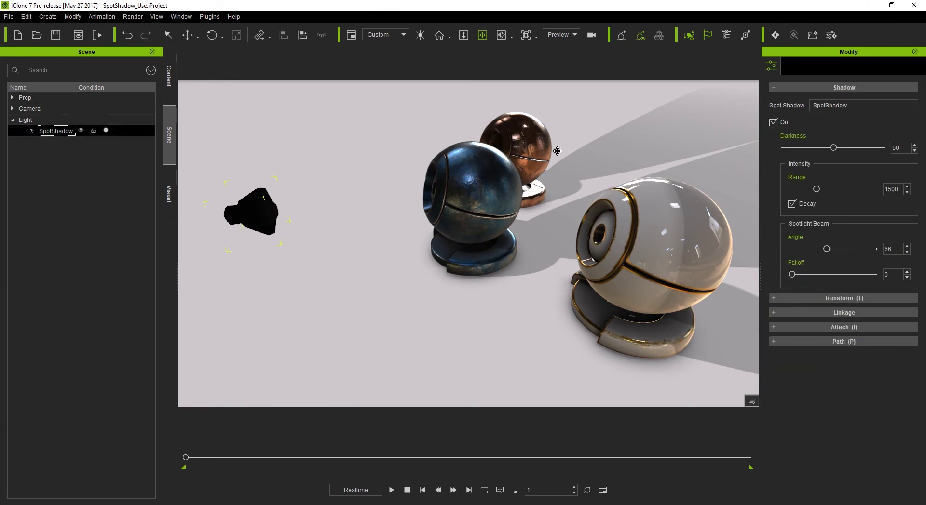
pyautogui.click(568, 35)
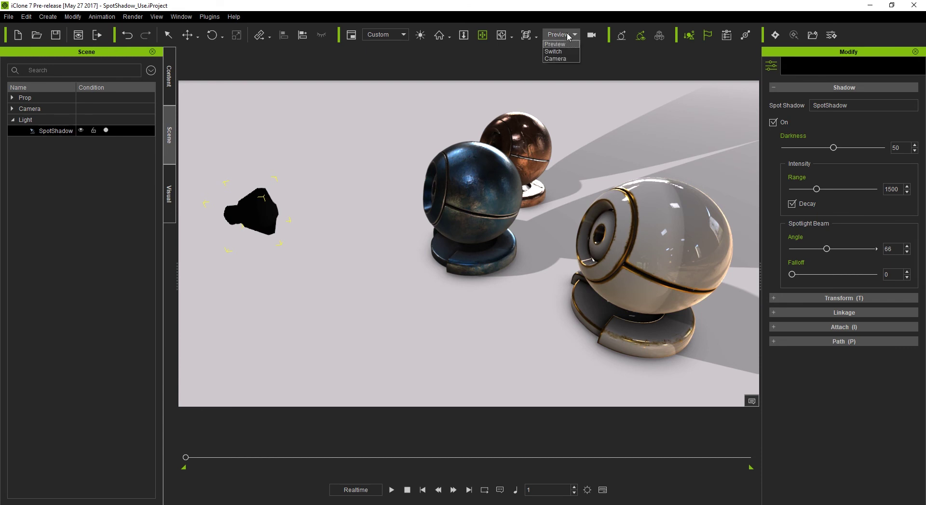
pyautogui.click(554, 58)
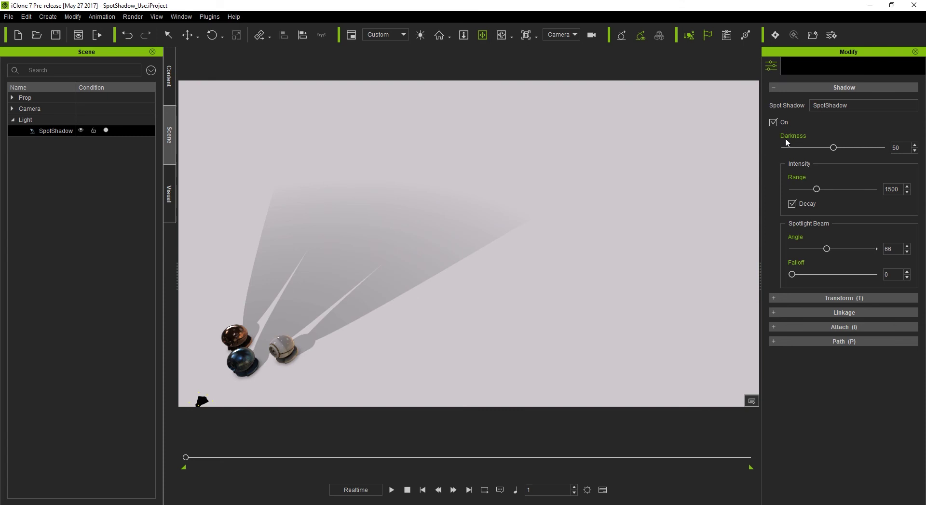
# - Experiment with the spot shadow's darkness, decay, range, angle and falloff, leaving decay on
pyautogui.moveTo(835, 148); pyautogui.dragTo(884, 147)
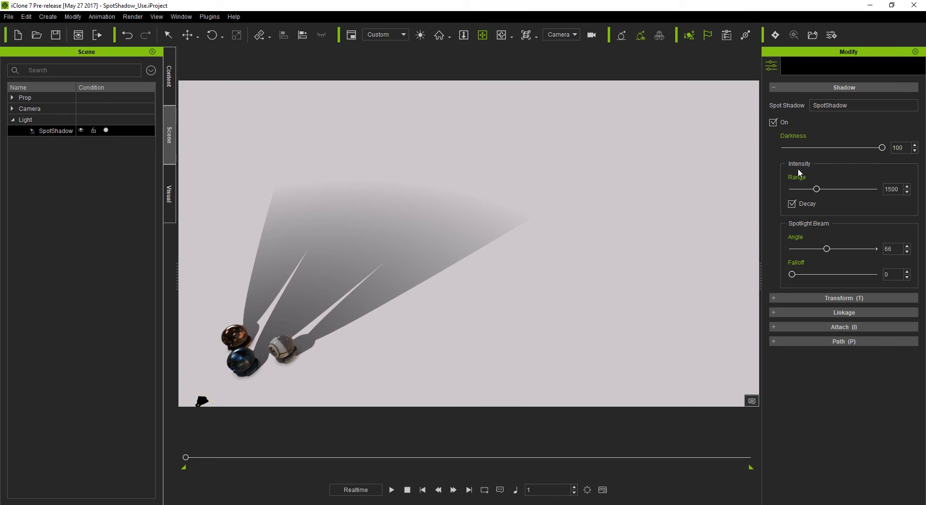
pyautogui.click(791, 204)
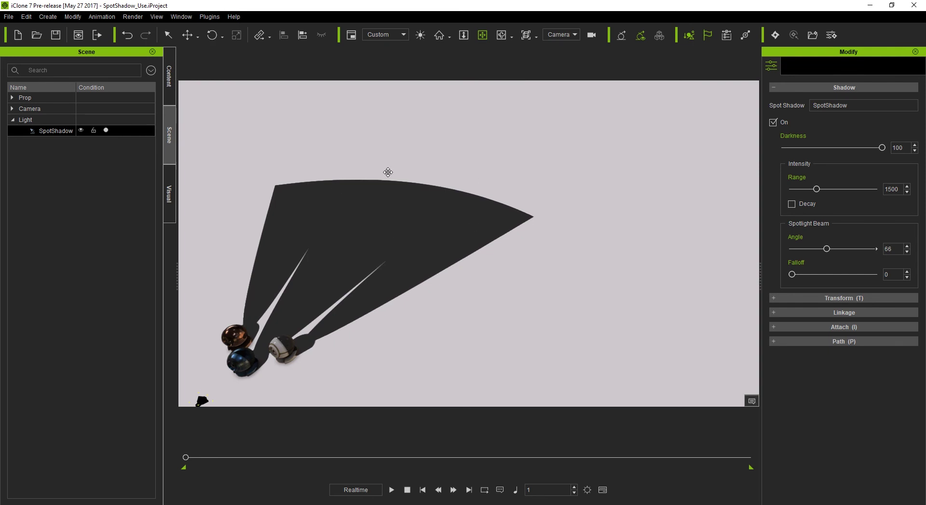
pyautogui.moveTo(821, 193)
pyautogui.mouseDown()
pyautogui.moveTo(798, 189)
pyautogui.moveTo(858, 189)
pyautogui.moveTo(833, 189)
pyautogui.mouseUp()
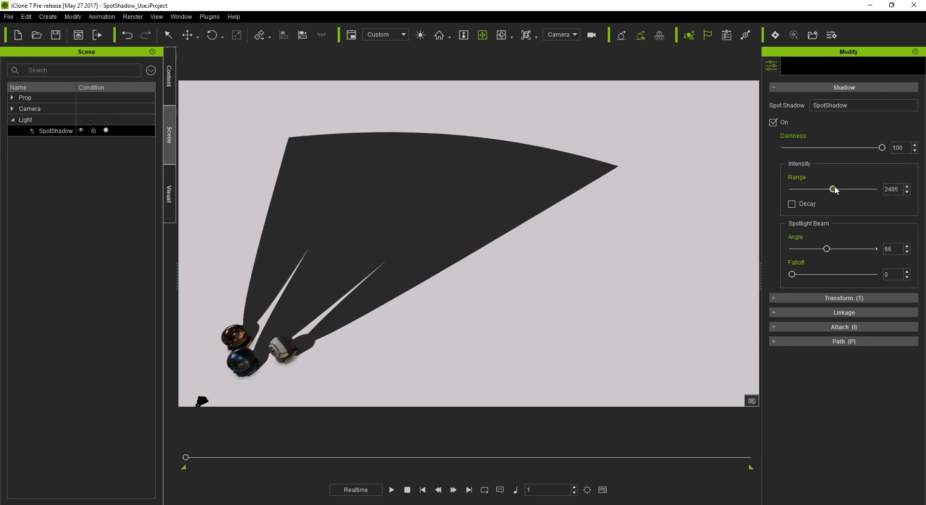
pyautogui.click(792, 203)
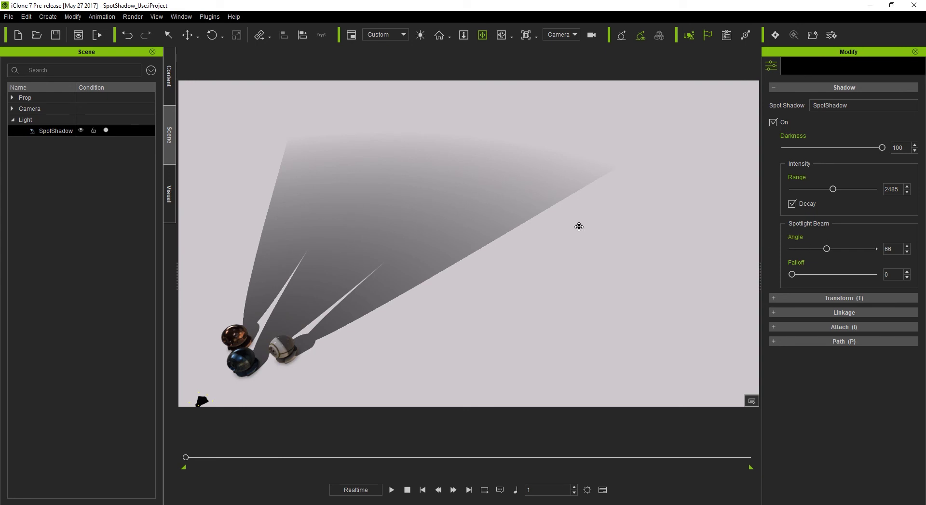
pyautogui.moveTo(826, 250)
pyautogui.mouseDown()
pyautogui.moveTo(810, 248)
pyautogui.moveTo(845, 248)
pyautogui.moveTo(827, 247)
pyautogui.mouseUp()
pyautogui.moveTo(796, 275)
pyautogui.mouseDown()
pyautogui.moveTo(847, 274)
pyautogui.moveTo(792, 272)
pyautogui.mouseUp()
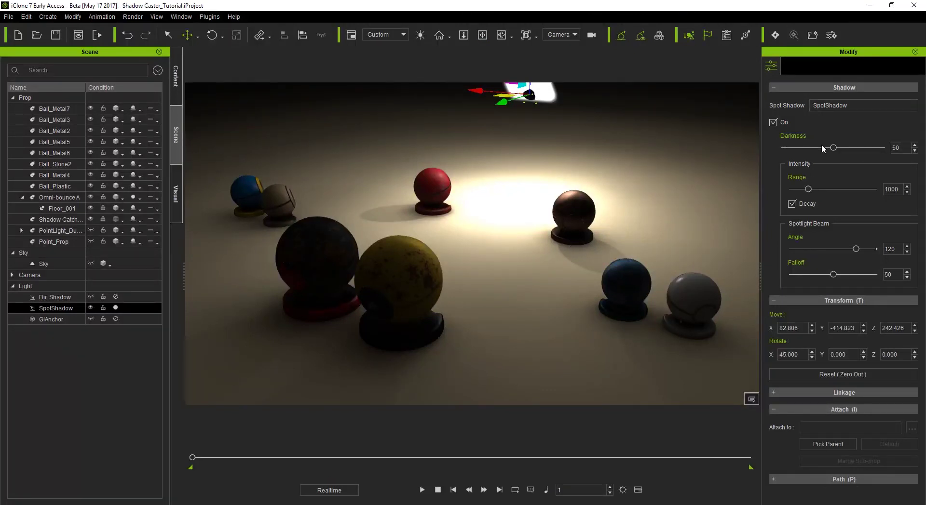
# - Raise spot shadow darkness to 100, range to 3473, and narrow the beam angle
pyautogui.moveTo(839, 149); pyautogui.dragTo(894, 154)
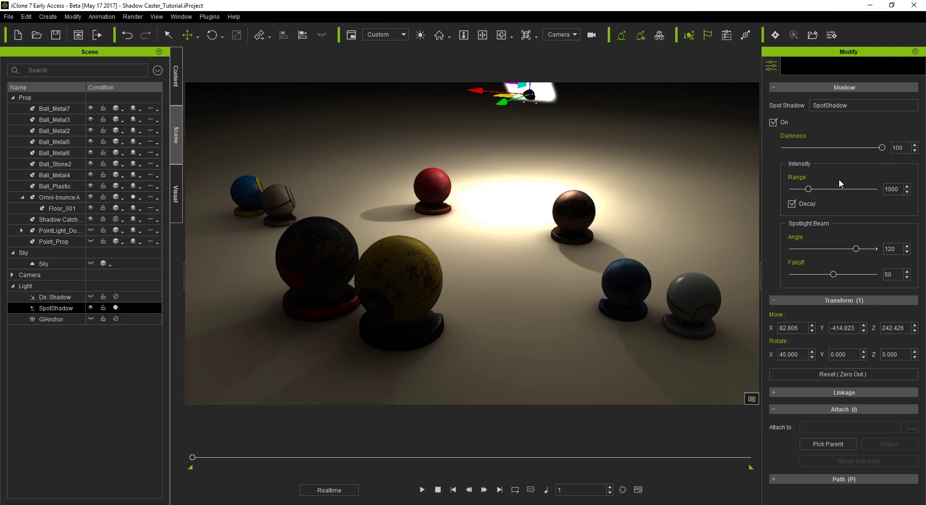
pyautogui.moveTo(812, 191); pyautogui.dragTo(851, 193)
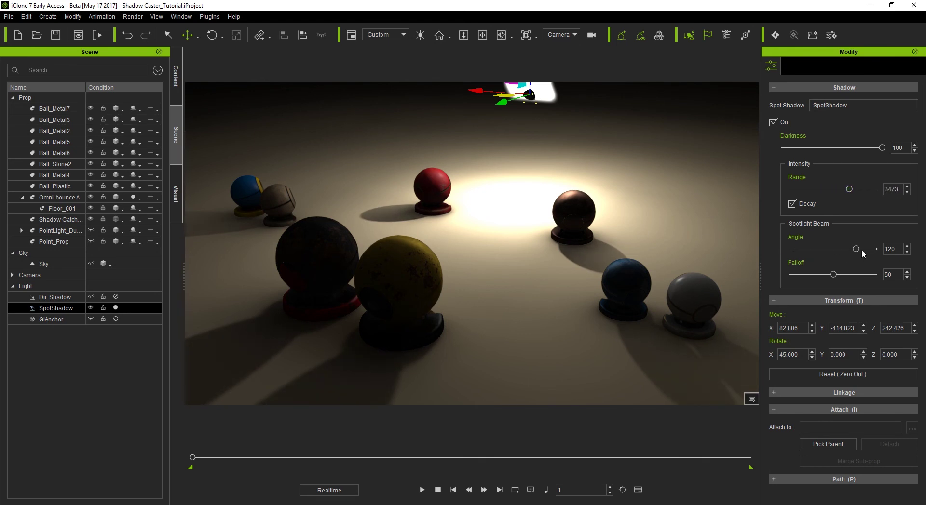
pyautogui.moveTo(856, 249); pyautogui.dragTo(820, 278)
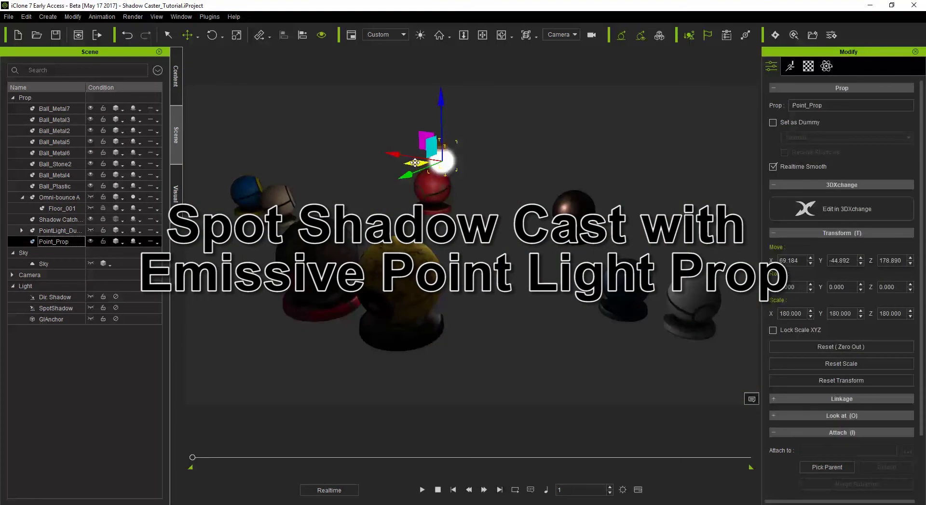
# - Move Point_Prop above the red ball to X 1.546, Y 33.545, Z 178.890
pyautogui.moveTo(414, 163); pyautogui.dragTo(421, 180)
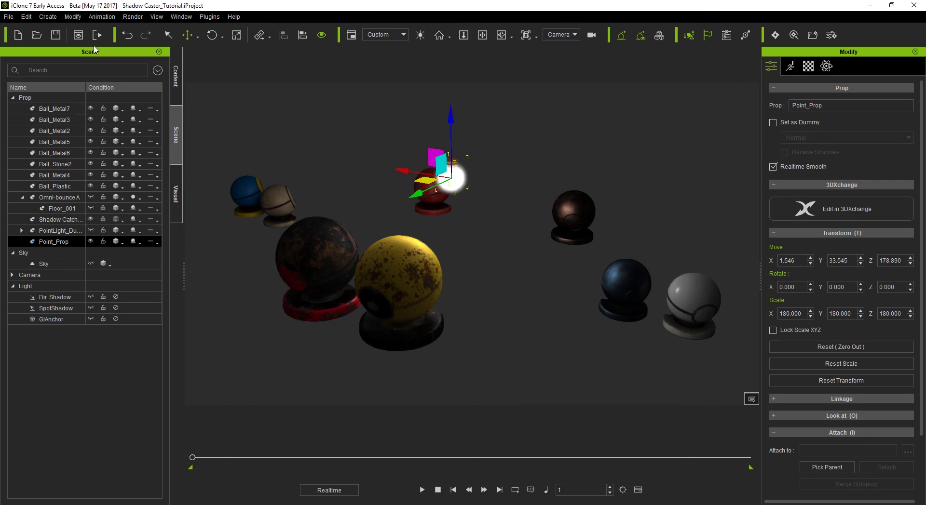
# - Add a second spot shadow caster, zero out its transform, and pick the bulb as alignment target
pyautogui.click(41, 16)
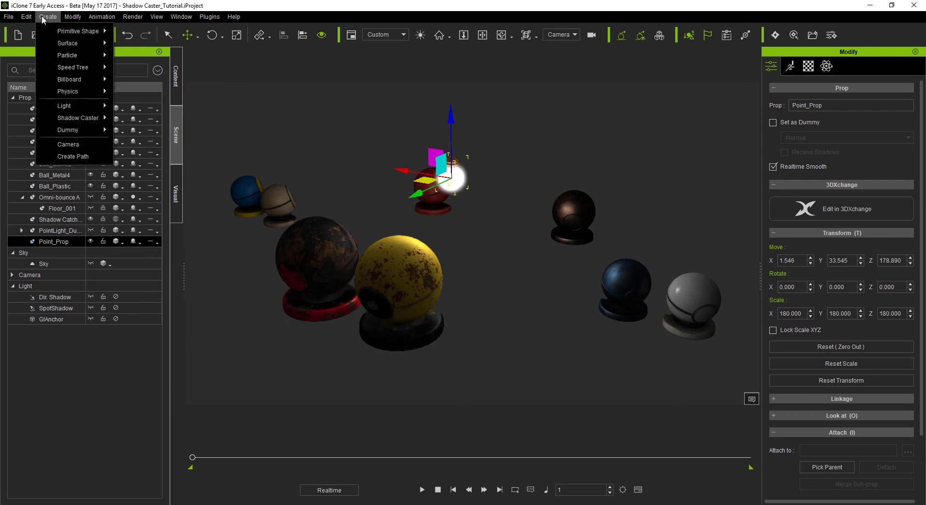
pyautogui.moveTo(71, 119)
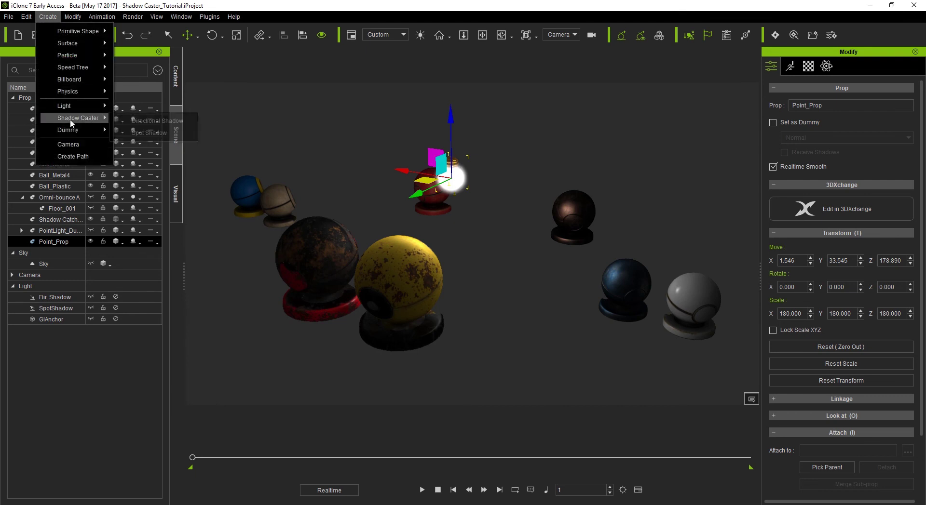
pyautogui.click(164, 134)
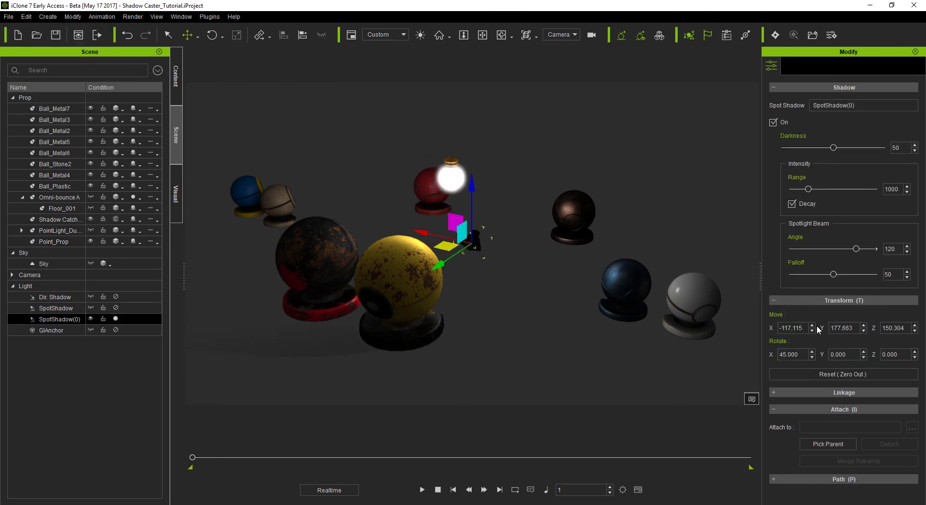
pyautogui.click(840, 376)
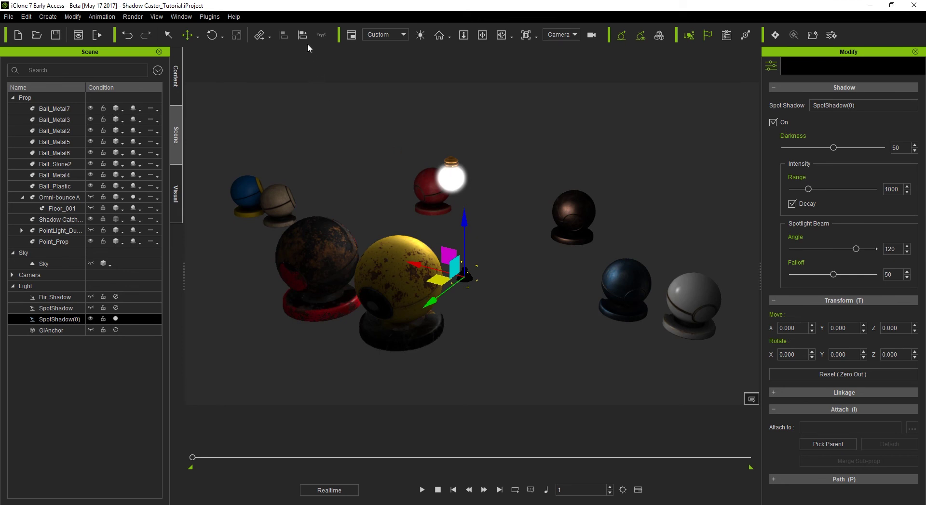
pyautogui.click(454, 181)
pyautogui.click(598, 244)
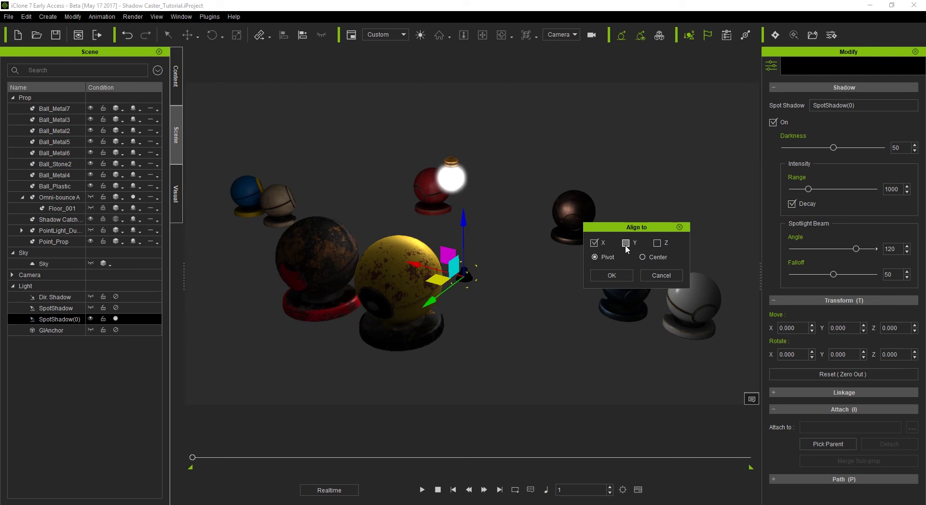
# - Finish aligning SpotShadow(0) to the bulb and lower it slightly below it
pyautogui.click(626, 243)
pyautogui.click(657, 243)
pyautogui.click(612, 276)
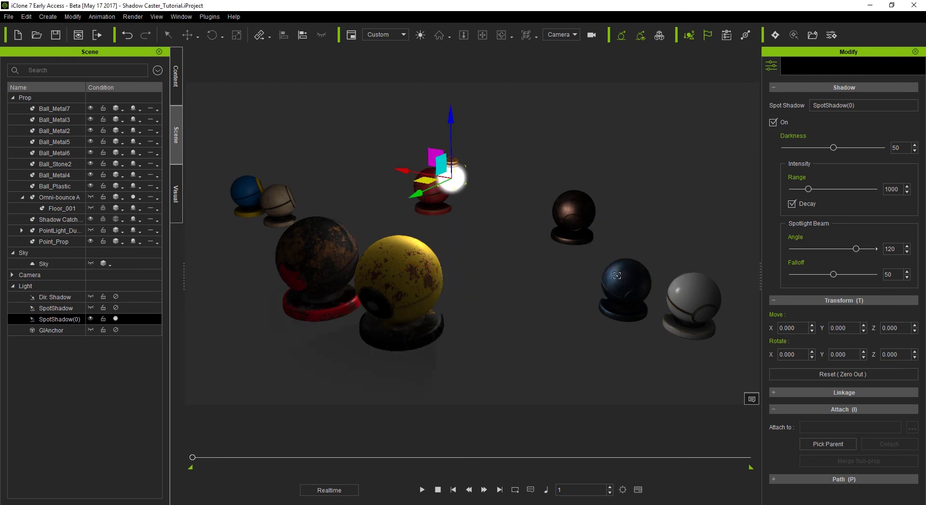
pyautogui.moveTo(452, 119); pyautogui.dragTo(449, 136)
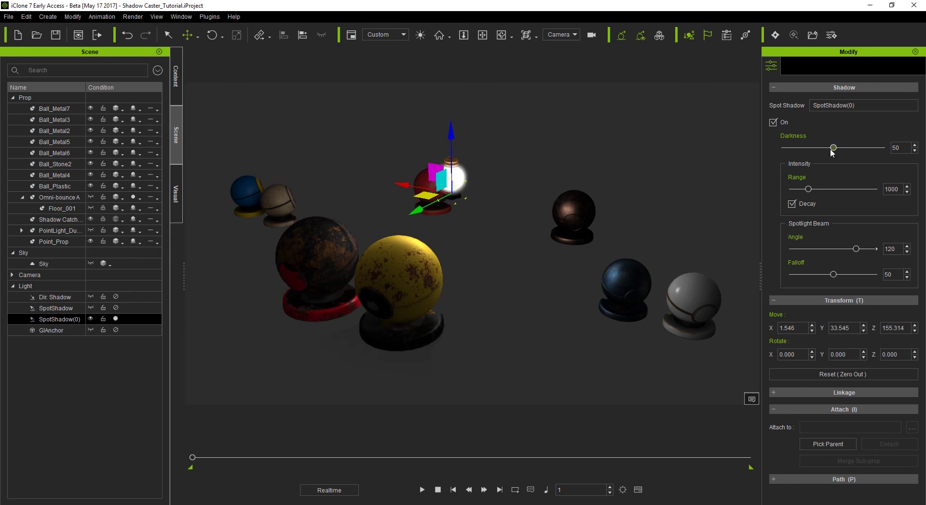
# - Set SpotShadow(0) darkness 86, range 3772, angle 165 and falloff 10
pyautogui.moveTo(835, 147); pyautogui.dragTo(868, 152)
pyautogui.moveTo(810, 189); pyautogui.dragTo(854, 192)
pyautogui.moveTo(856, 249); pyautogui.dragTo(872, 249)
pyautogui.doubleClick(900, 247)
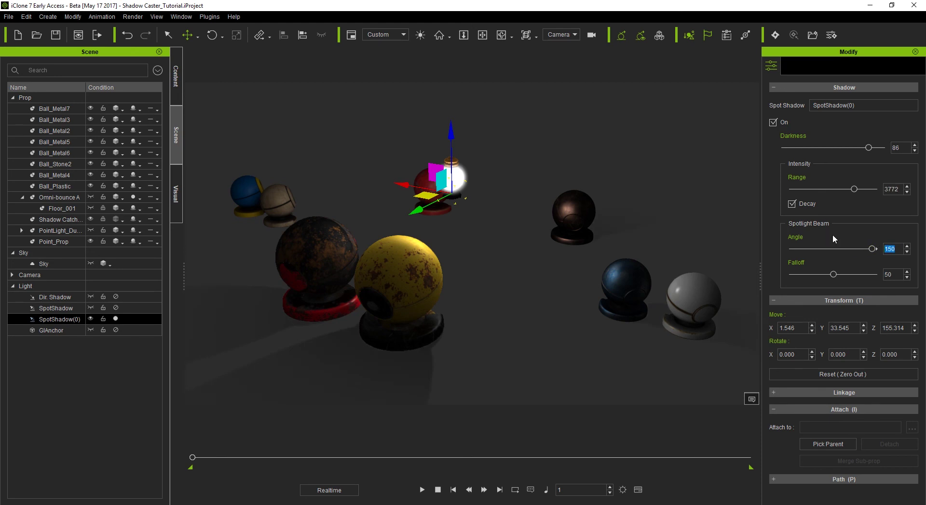
pyautogui.write('165')
pyautogui.press('Return')
pyautogui.moveTo(836, 277); pyautogui.dragTo(800, 277)
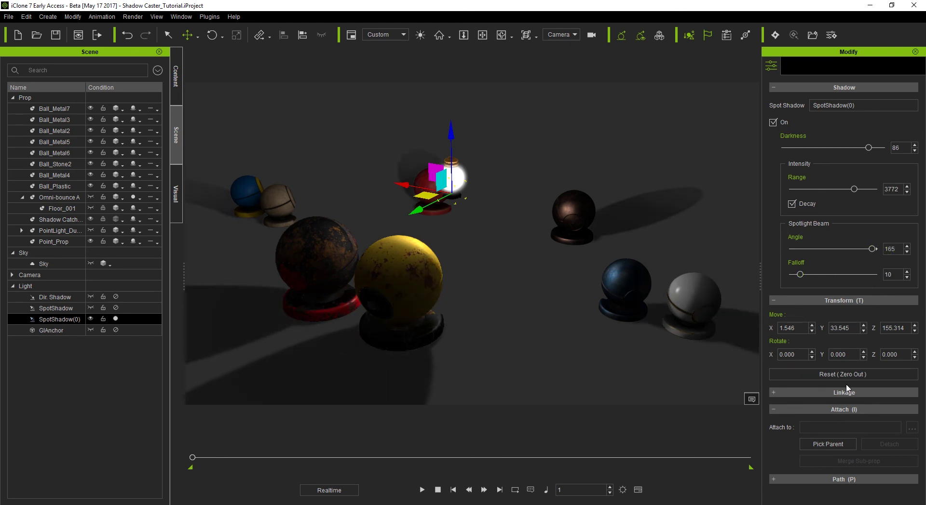
# - Parent SpotShadow(0) to the point light, then drag Point_Prop around so the ball shadows follow
pyautogui.click(838, 448)
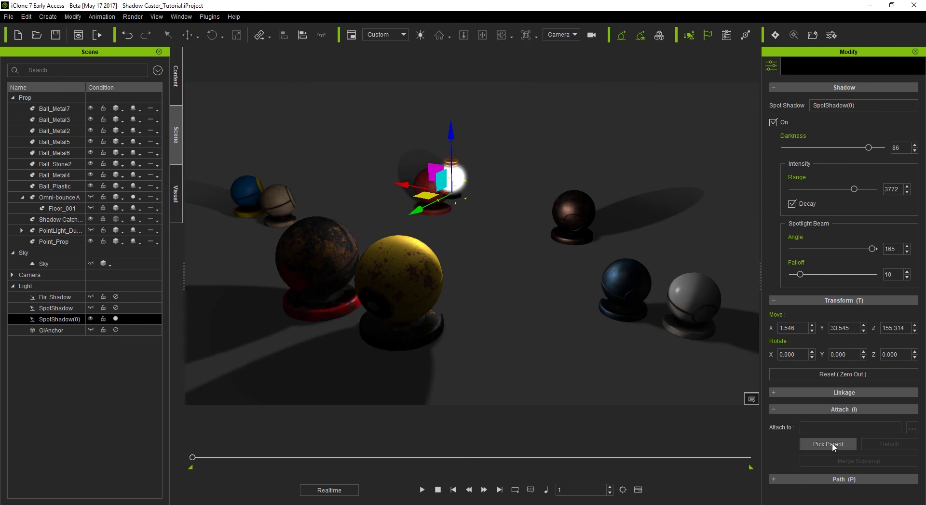
pyautogui.click(456, 178)
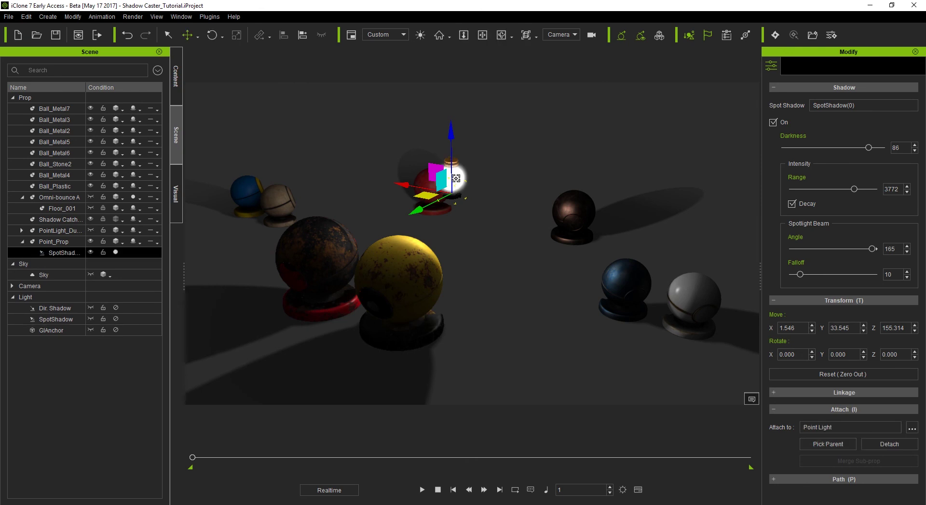
pyautogui.click(53, 244)
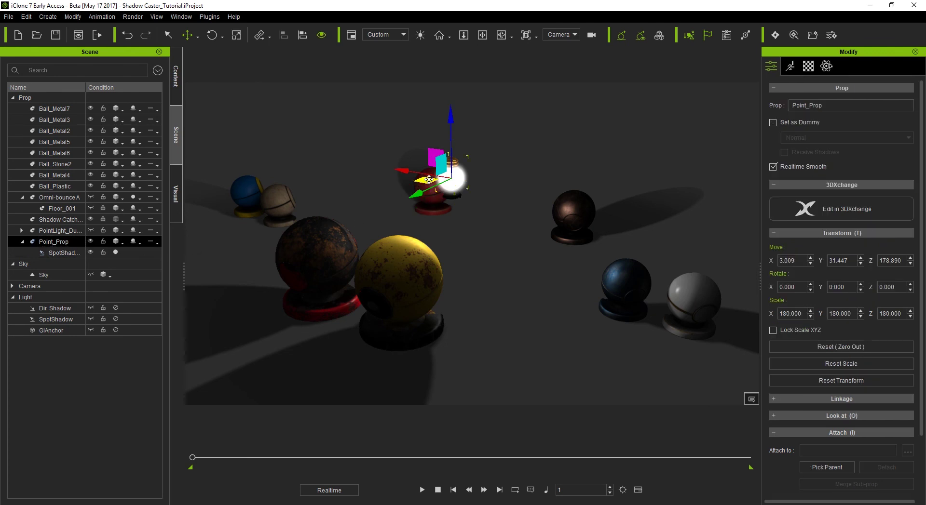
pyautogui.moveTo(422, 182); pyautogui.dragTo(557, 296)
pyautogui.moveTo(484, 306); pyautogui.dragTo(421, 173)
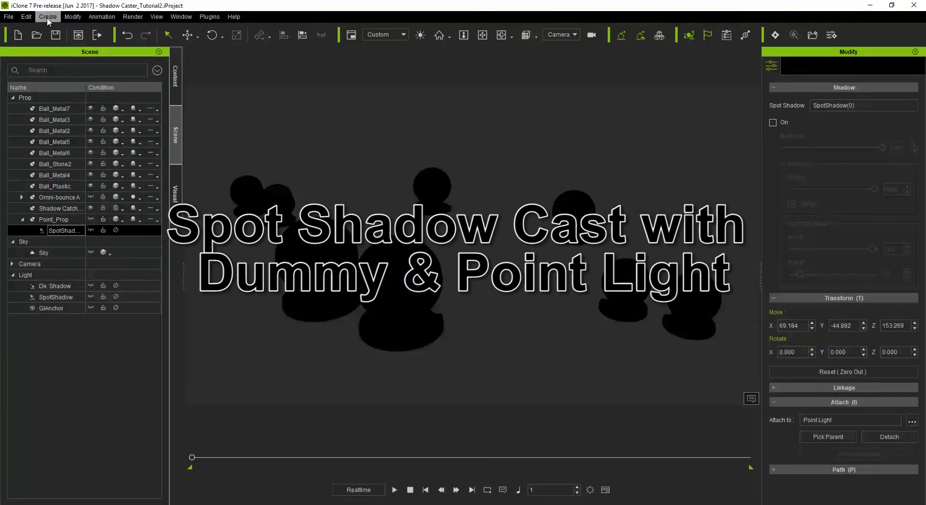
# - Add a point light and raise it high above the balls
pyautogui.click(48, 17)
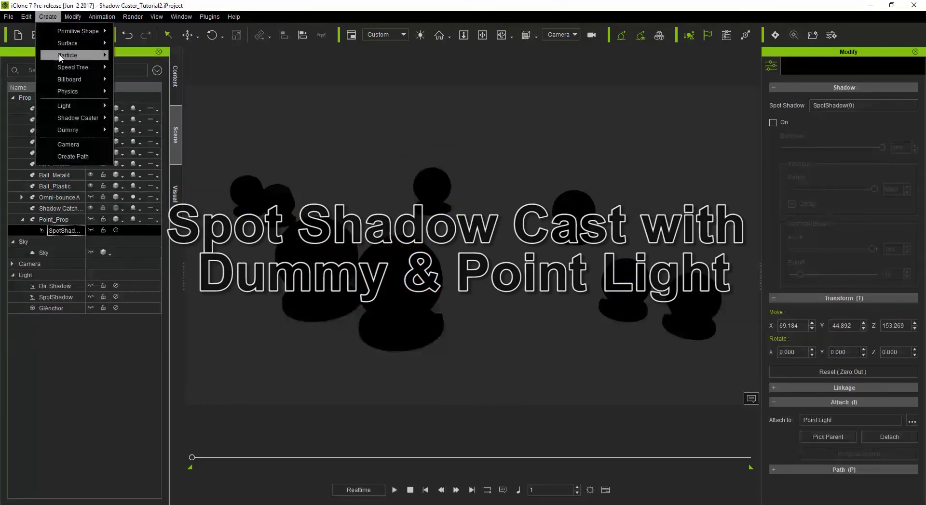
pyautogui.moveTo(77, 105)
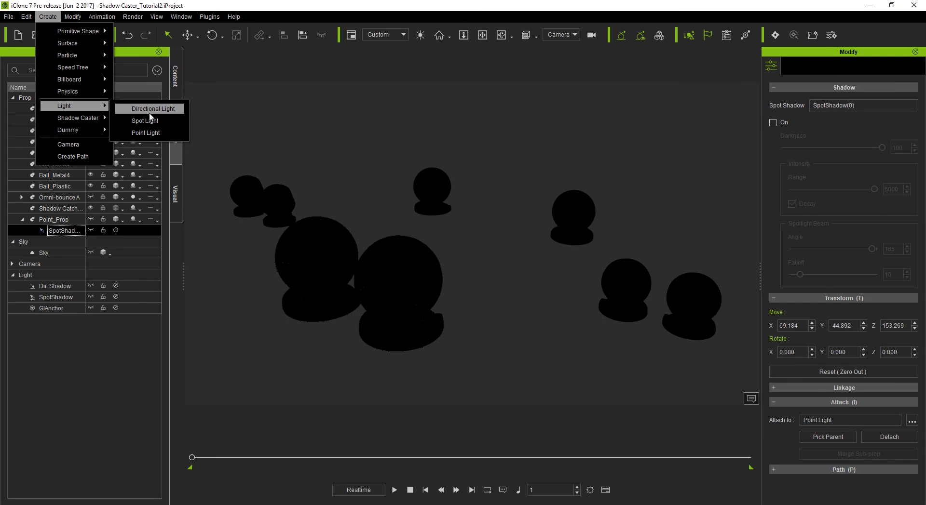
pyautogui.click(152, 132)
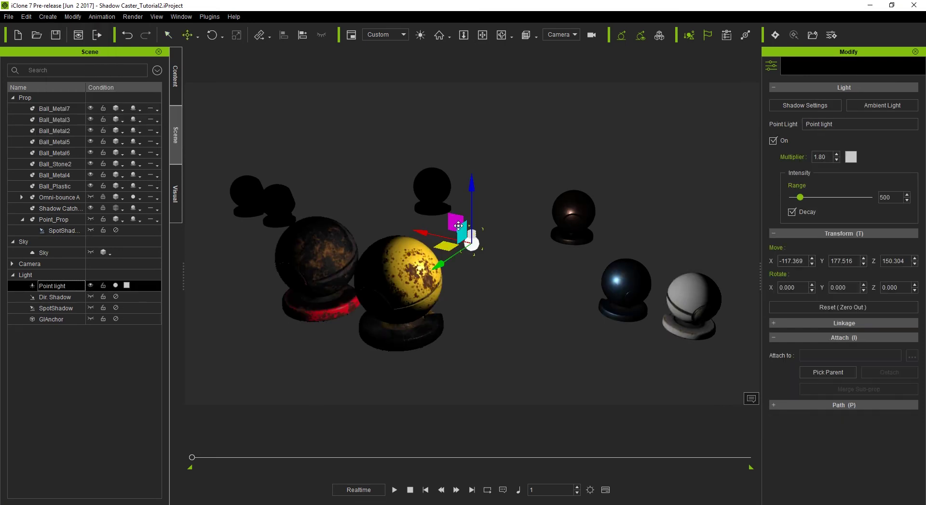
pyautogui.moveTo(458, 225); pyautogui.dragTo(457, 103)
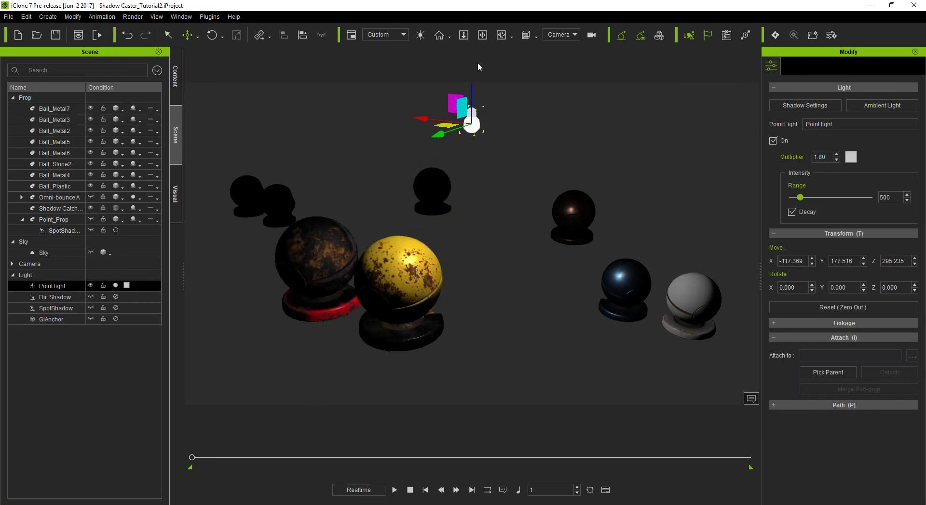
pyautogui.moveTo(478, 62); pyautogui.dragTo(477, 62)
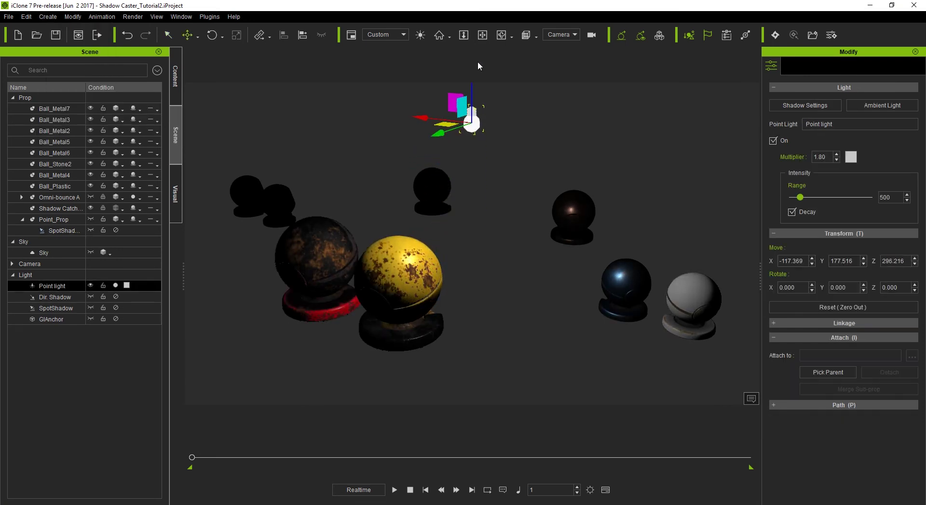
# - Add a spot shadow caster, zero its position and rotation, and raise it to Z 241.298 beneath the light
pyautogui.click(47, 17)
pyautogui.moveTo(73, 118)
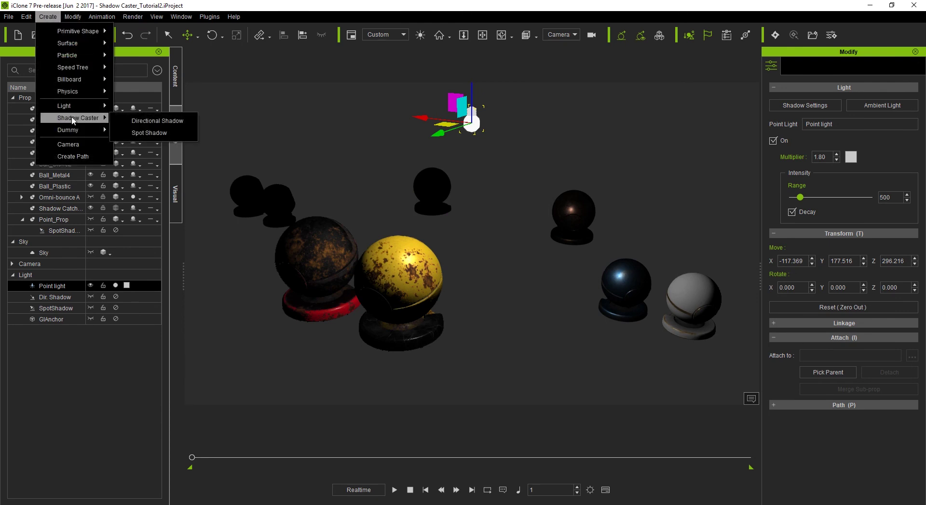
pyautogui.click(159, 133)
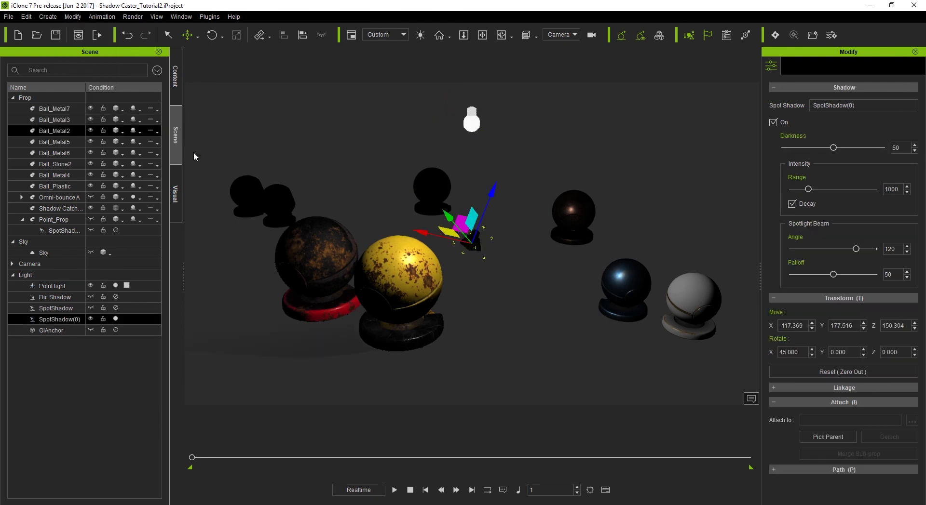
pyautogui.click(826, 372)
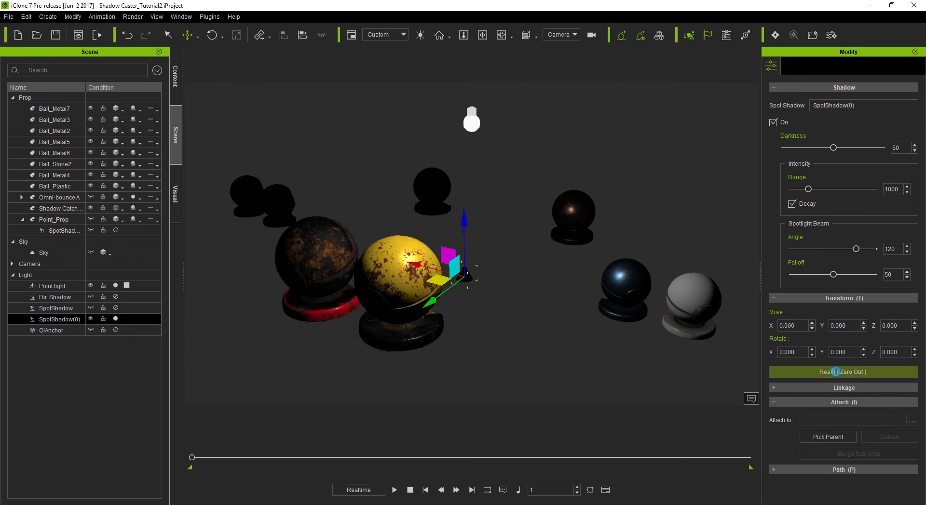
pyautogui.moveTo(465, 222); pyautogui.dragTo(476, 73)
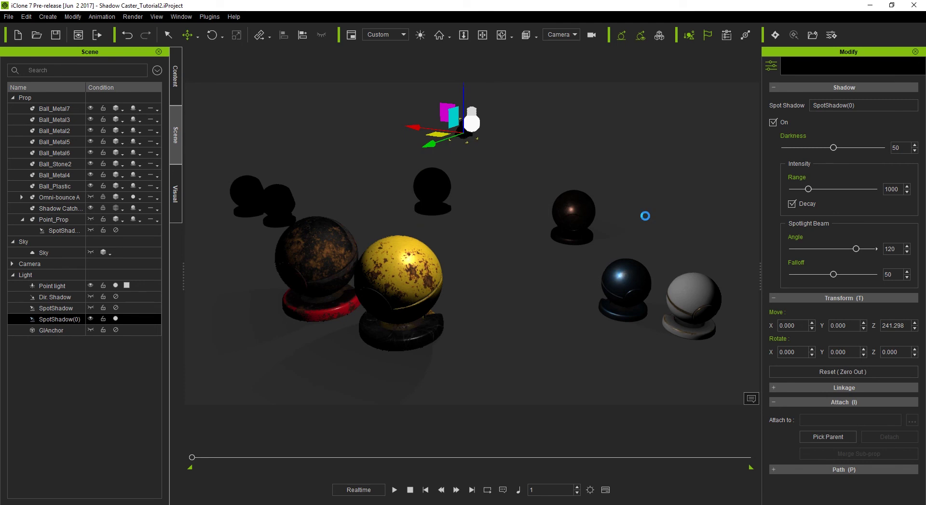
pyautogui.click(832, 438)
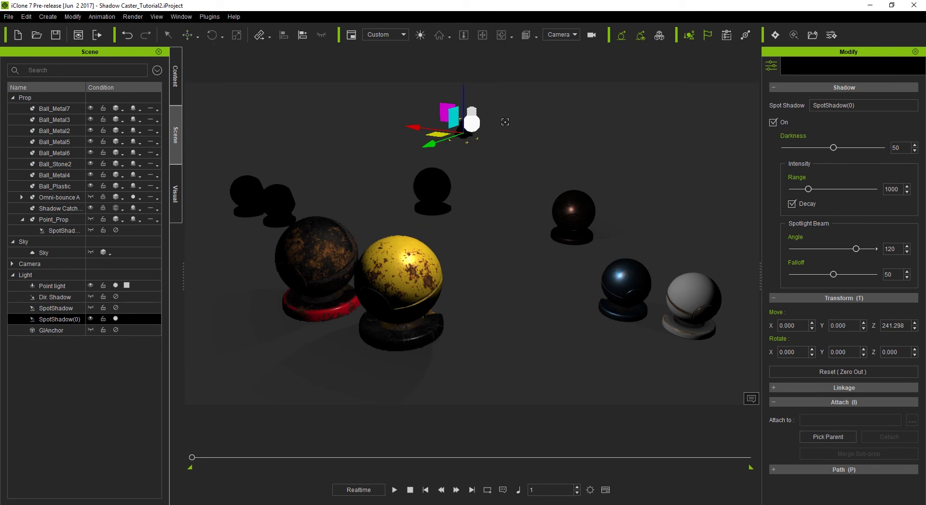
pyautogui.click(472, 121)
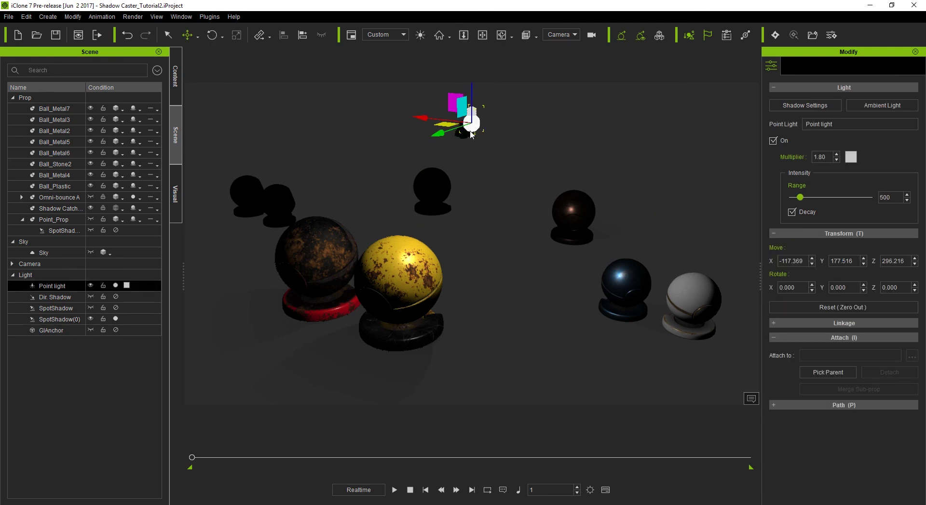
# - Create sphere Ball_001, scale it to 41.282 and lift it to Z 255.120 beside the point light
pyautogui.click(48, 17)
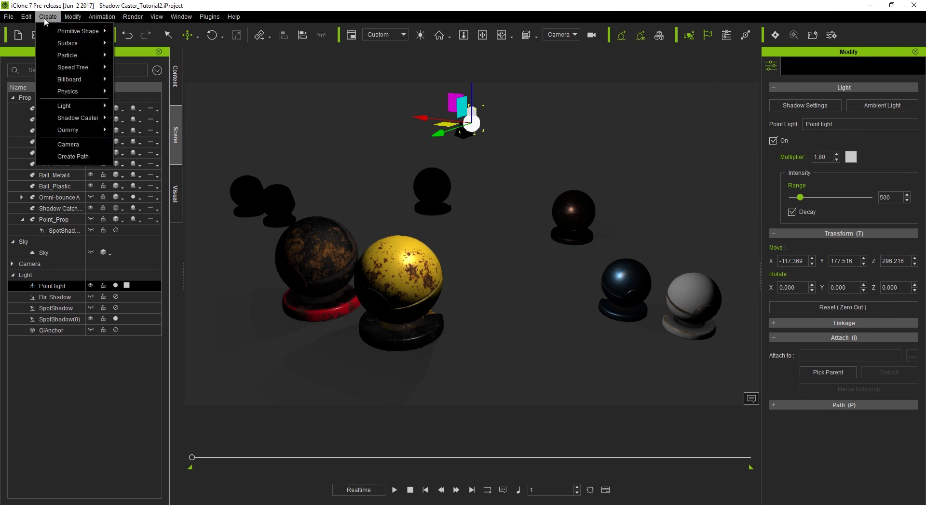
pyautogui.moveTo(69, 36)
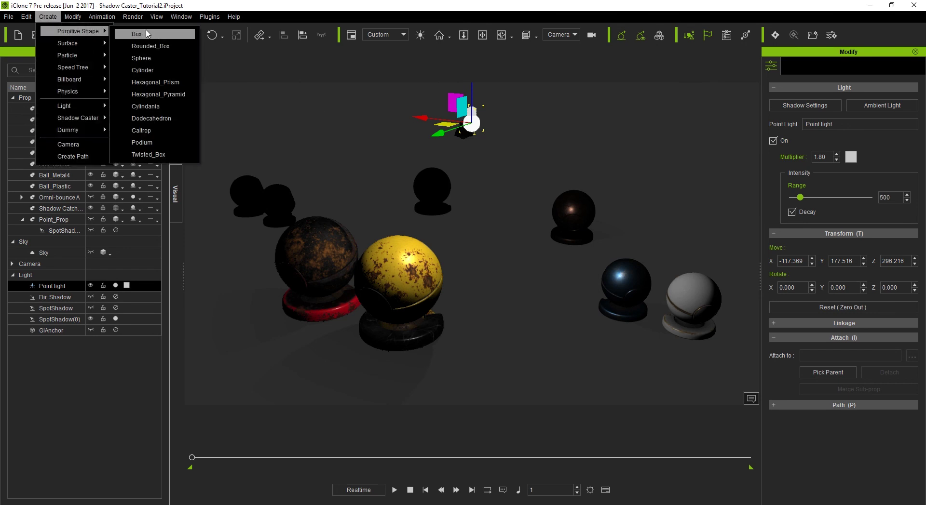
pyautogui.click(139, 59)
pyautogui.press('r')
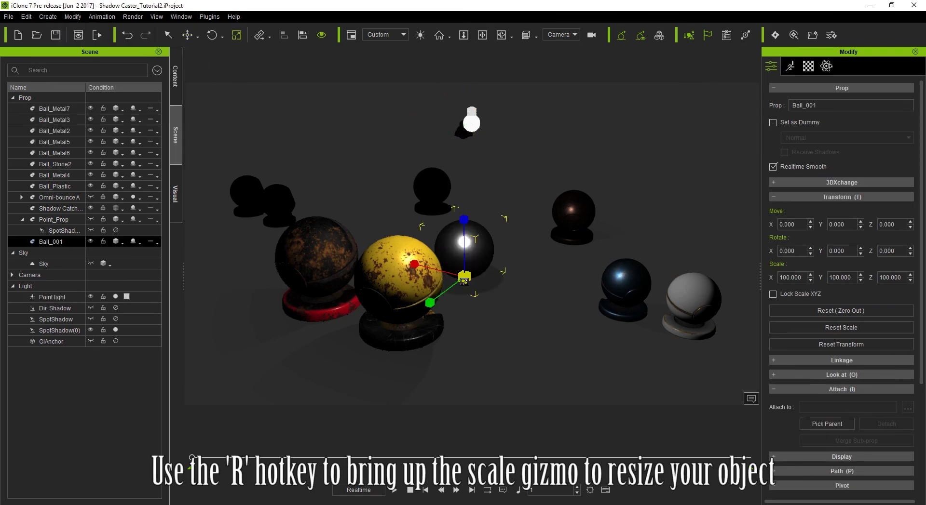
pyautogui.moveTo(464, 277); pyautogui.dragTo(476, 367)
pyautogui.press('w')
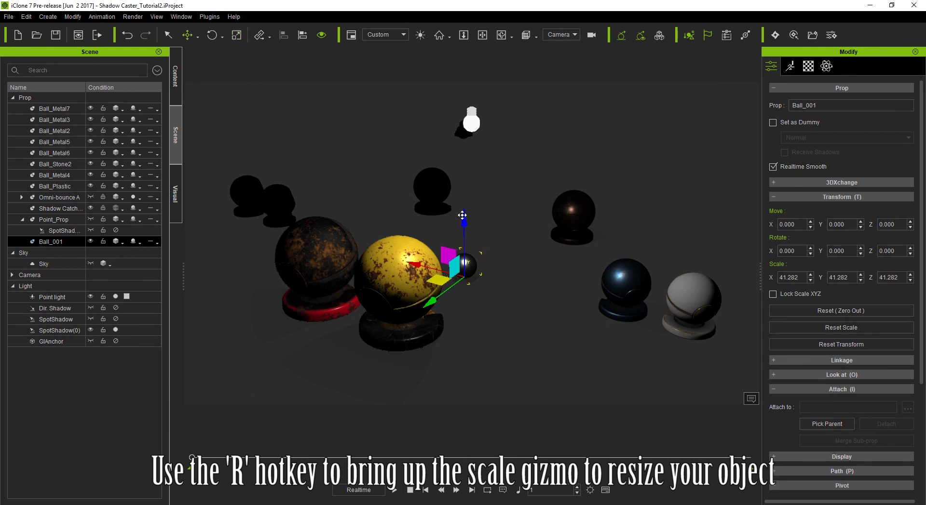
pyautogui.moveTo(464, 220); pyautogui.dragTo(456, 47)
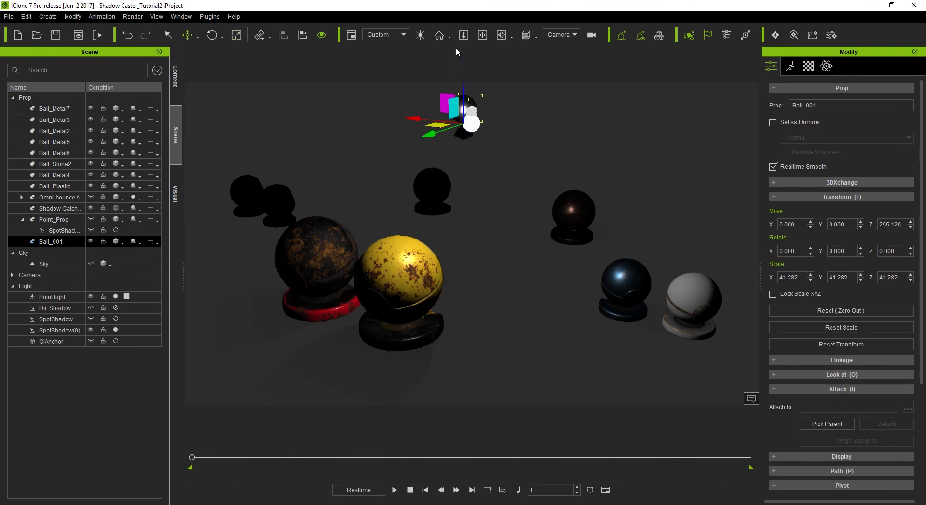
pyautogui.click(473, 125)
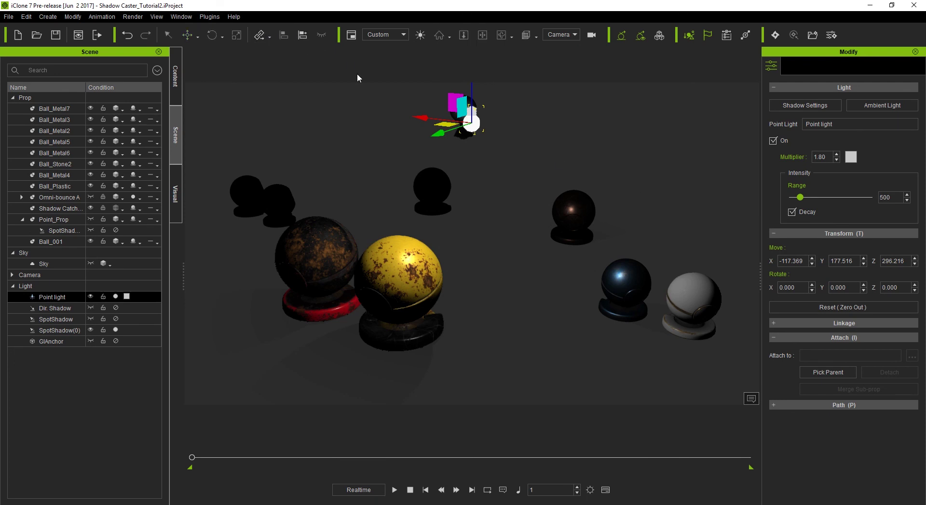
# - Align the point light to Ball_001 on X, Y and Z, and parent it to the ball
pyautogui.click(471, 118)
pyautogui.click(594, 242)
pyautogui.click(626, 242)
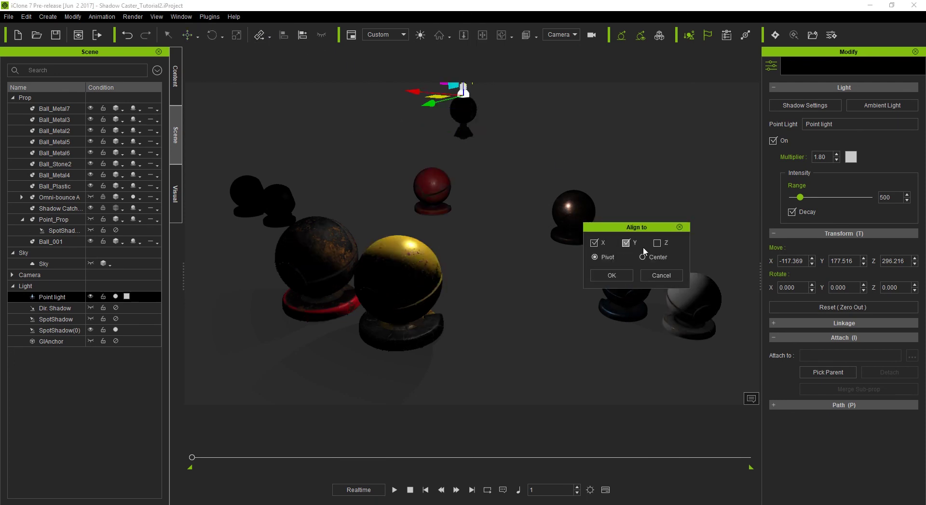
pyautogui.click(657, 242)
pyautogui.click(612, 275)
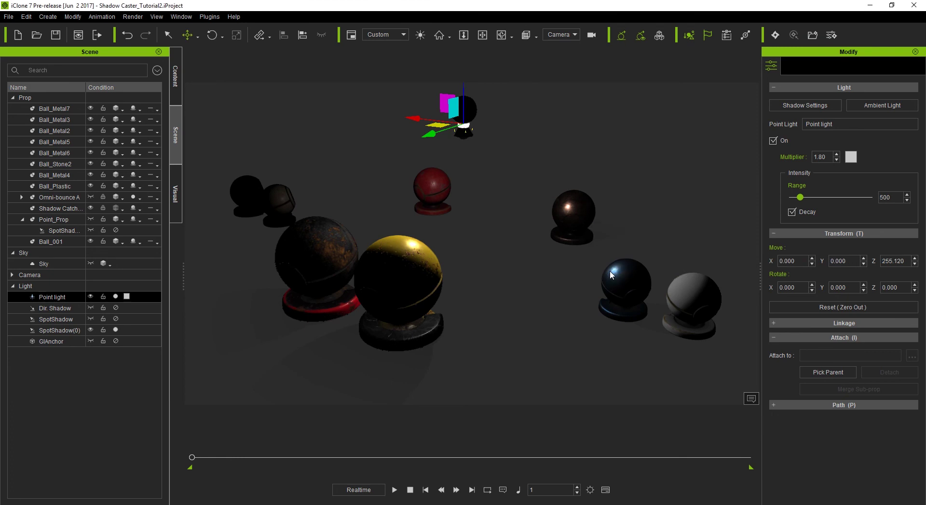
pyautogui.click(827, 375)
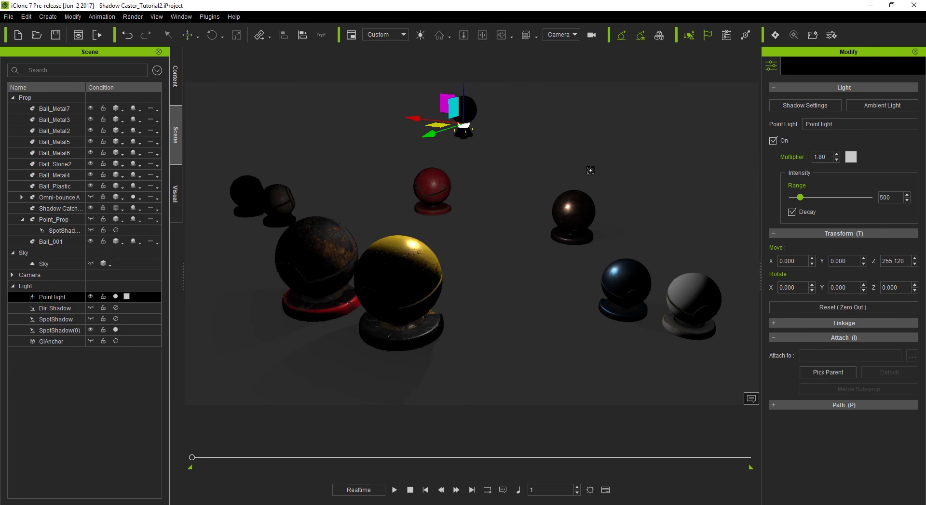
pyautogui.click(471, 110)
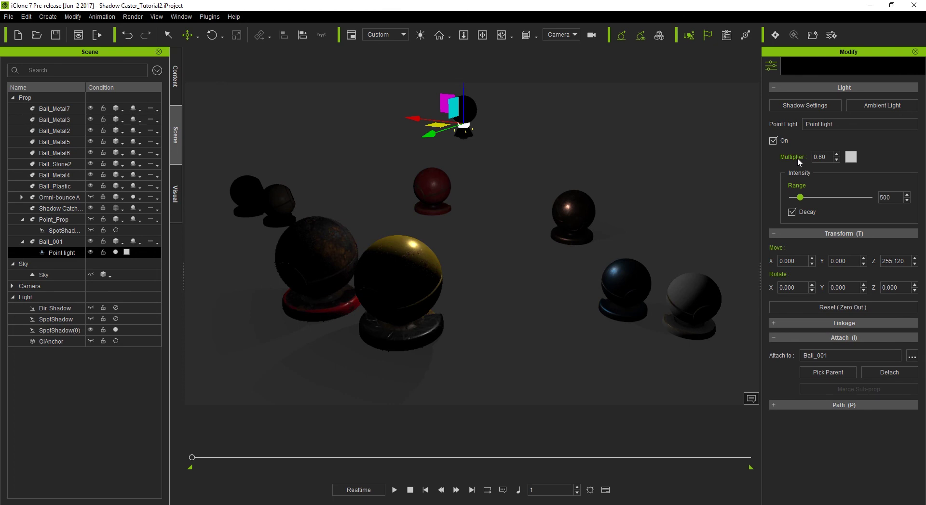
# - Set the point light's multiplier to 2 and its range to 1000
pyautogui.press('Return')
pyautogui.write('2')
pyautogui.press('Return')
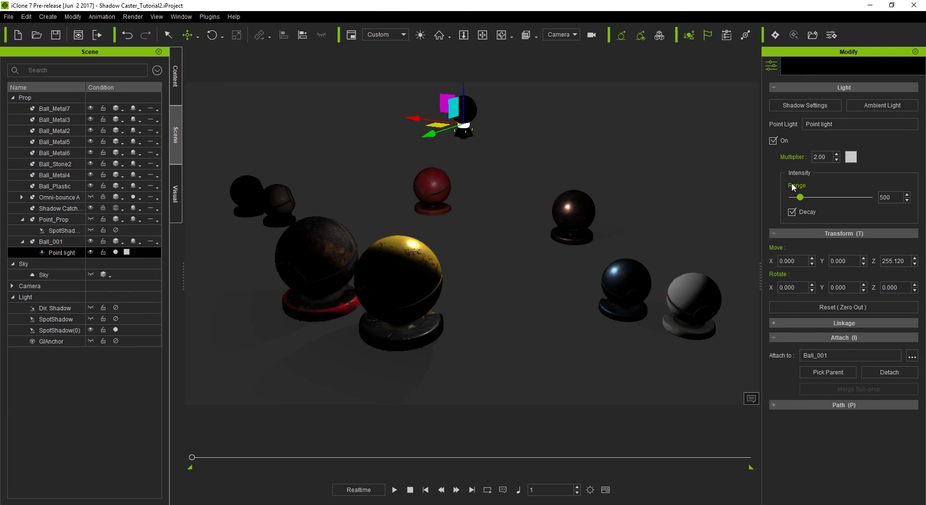
pyautogui.moveTo(801, 197); pyautogui.dragTo(806, 198)
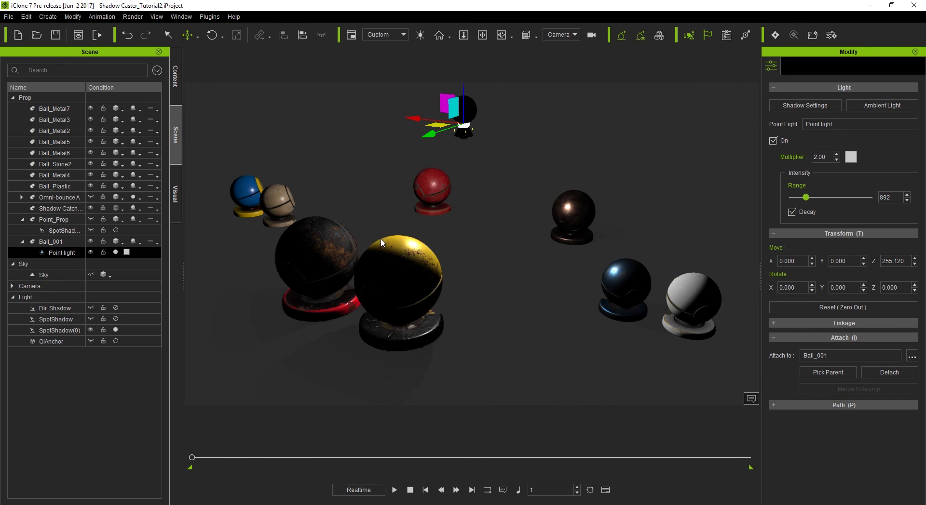
pyautogui.write('1000')
pyautogui.press('Return')
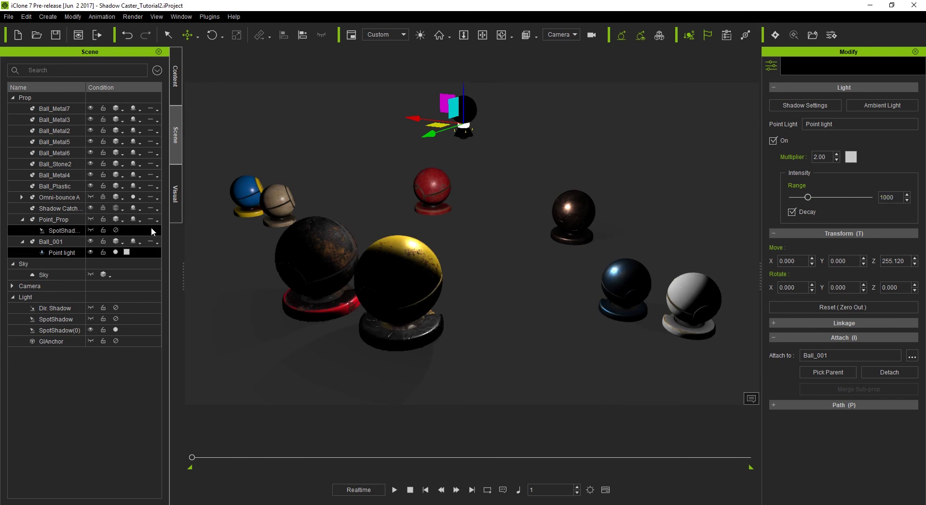
# - Align SpotShadow(0) to Ball_001 and parent it to the ball
pyautogui.click(467, 140)
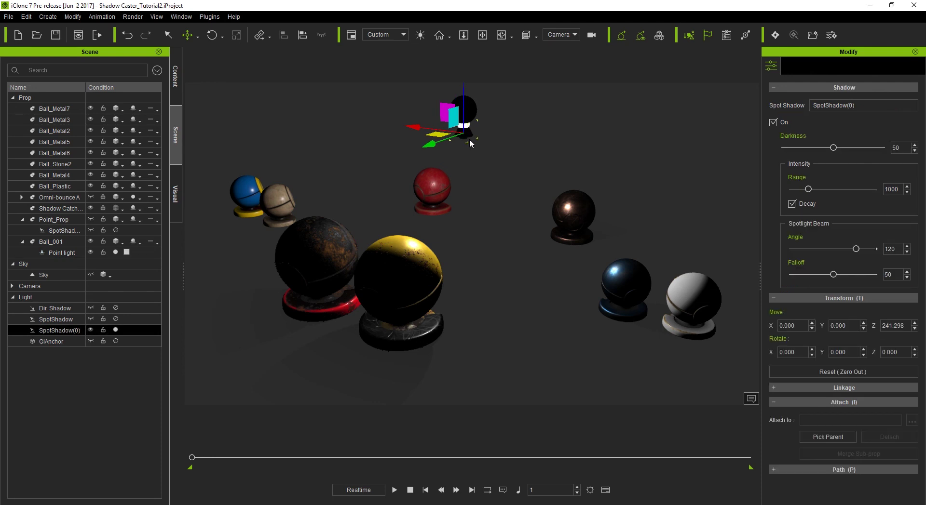
pyautogui.click(302, 35)
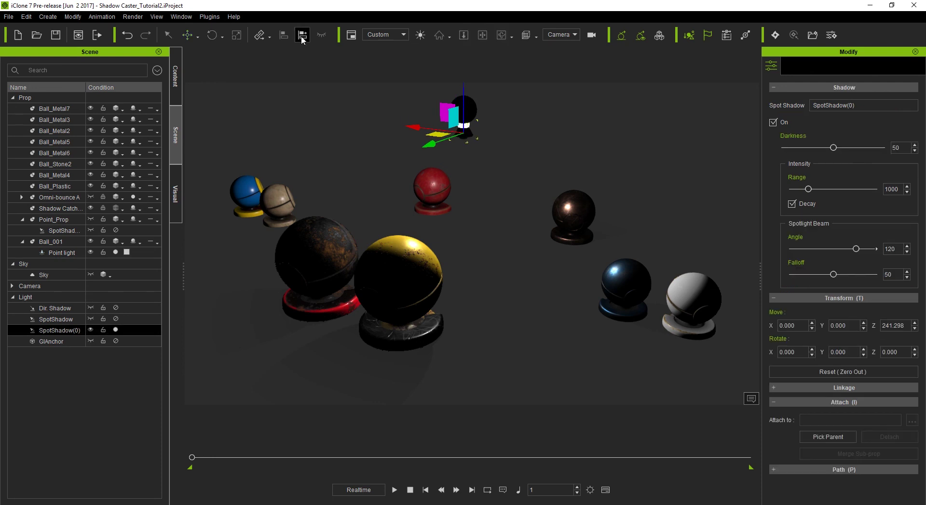
pyautogui.click(471, 115)
pyautogui.click(657, 243)
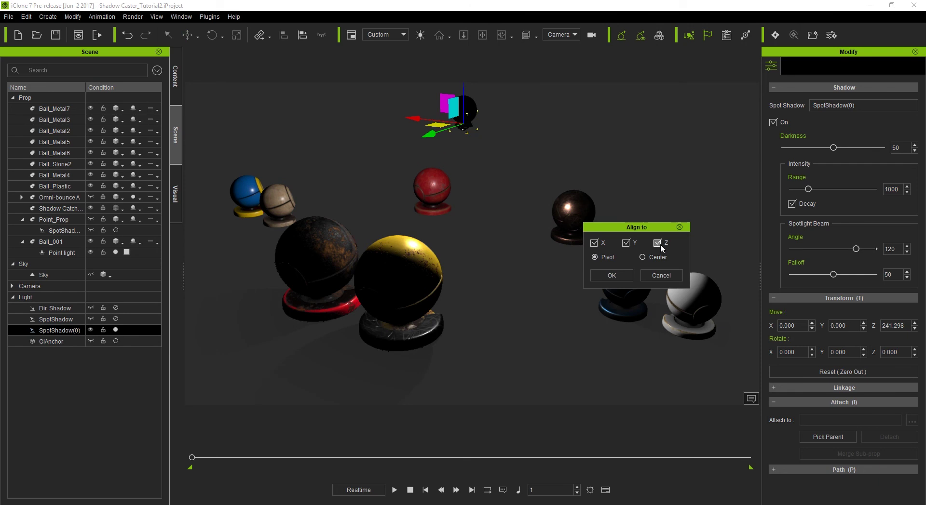
pyautogui.click(615, 276)
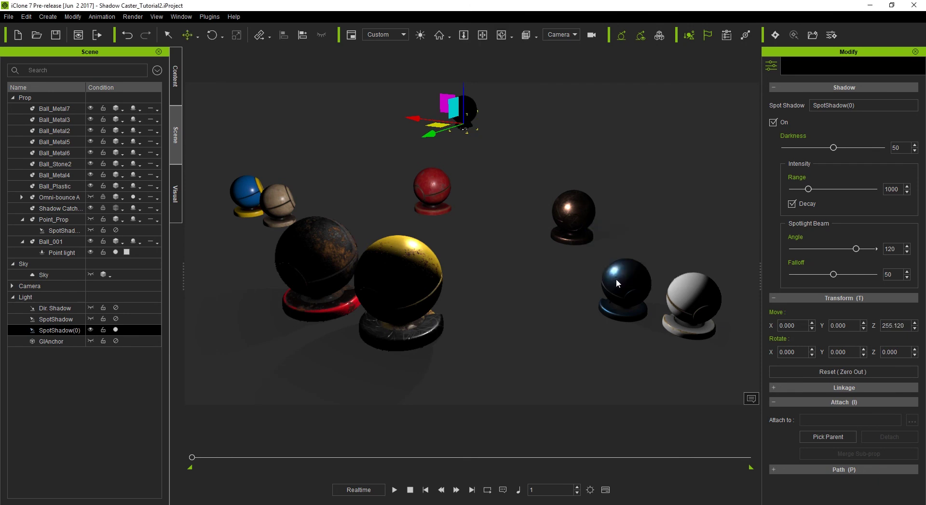
pyautogui.click(823, 437)
pyautogui.click(53, 242)
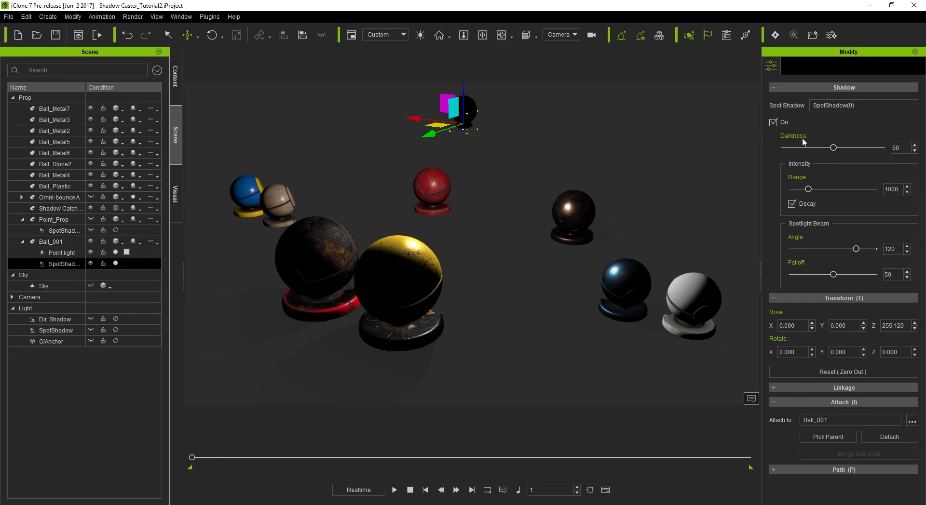
# - Set the spot shadow's darkness to 100, range 1407, angle 166 and falloff 0
pyautogui.moveTo(834, 148); pyautogui.dragTo(882, 148)
pyautogui.moveTo(808, 192)
pyautogui.mouseDown()
pyautogui.moveTo(847, 191)
pyautogui.moveTo(815, 189)
pyautogui.mouseUp()
pyautogui.moveTo(856, 249); pyautogui.dragTo(871, 249)
pyautogui.doubleClick(902, 248)
pyautogui.write('166')
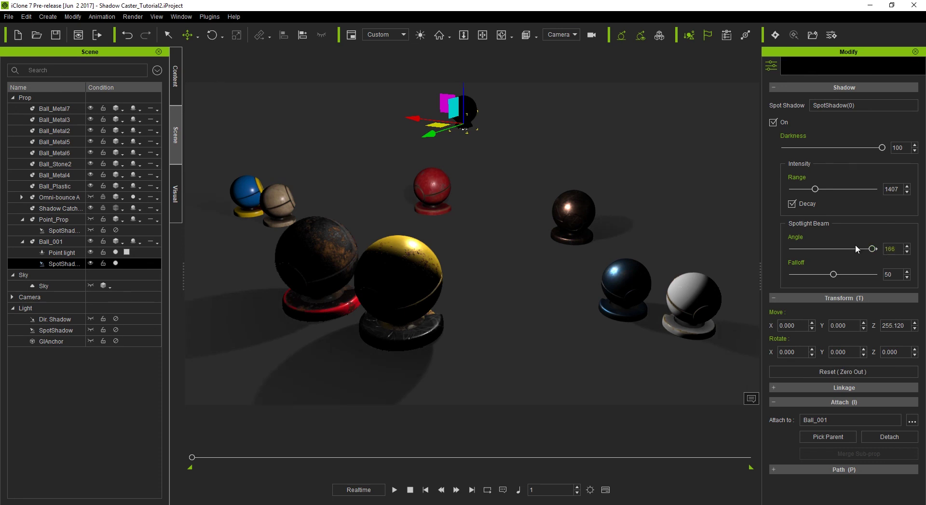
pyautogui.press('Return')
pyautogui.moveTo(834, 275); pyautogui.dragTo(791, 277)
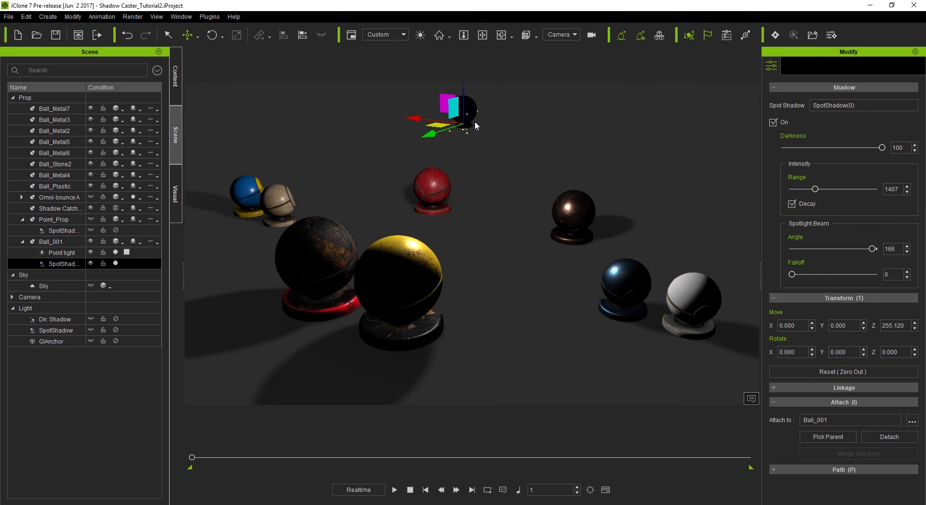
# - Make Ball_001 a dummy and move it to X -7.316, Y -8.677, Z 255.120 above the balls
pyautogui.click(472, 107)
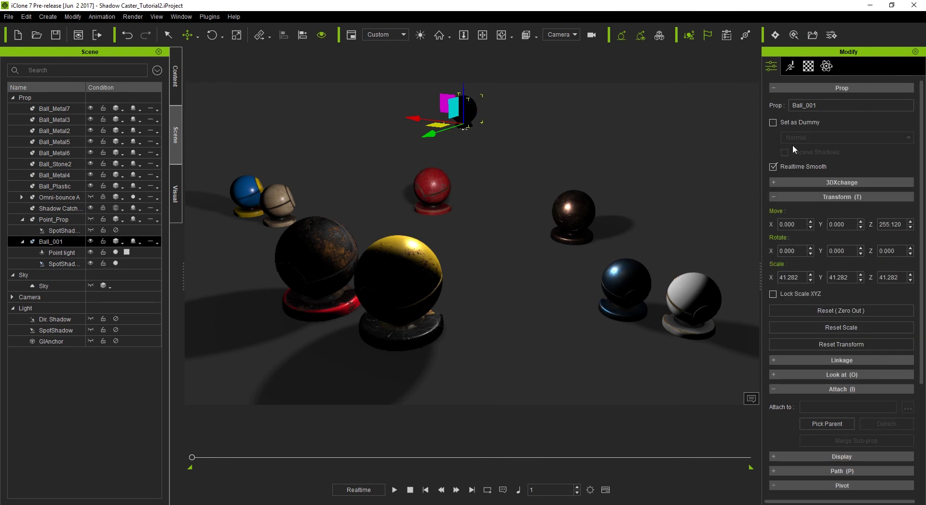
pyautogui.click(796, 123)
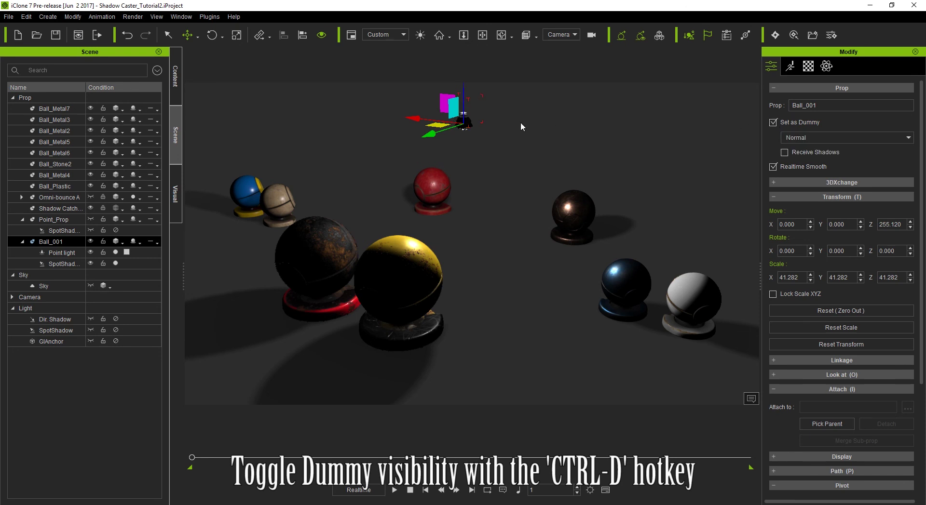
pyautogui.moveTo(434, 126); pyautogui.dragTo(470, 114)
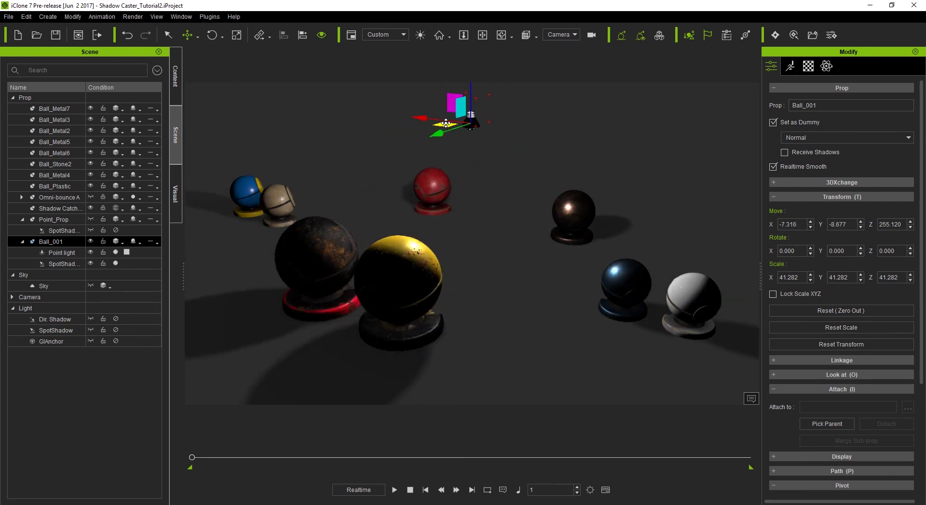
pyautogui.click(471, 93)
pyautogui.click(472, 123)
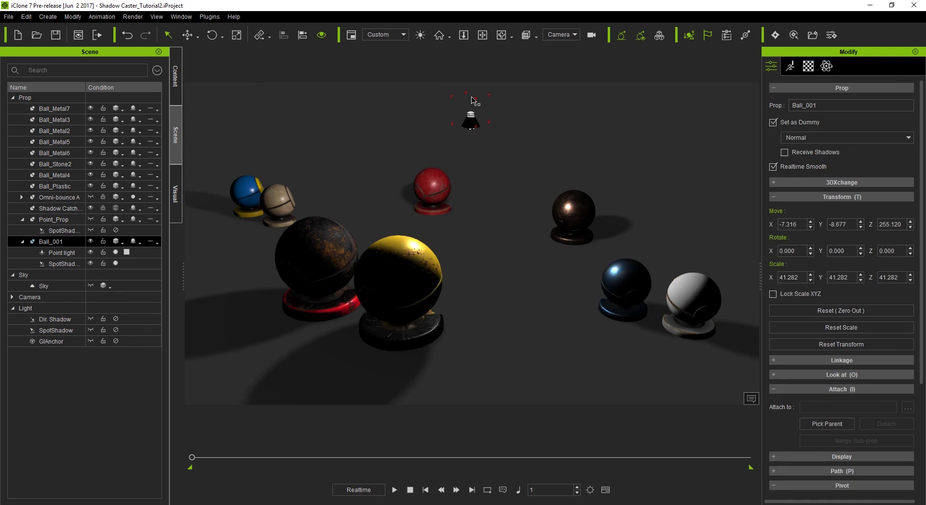
pyautogui.press('w')
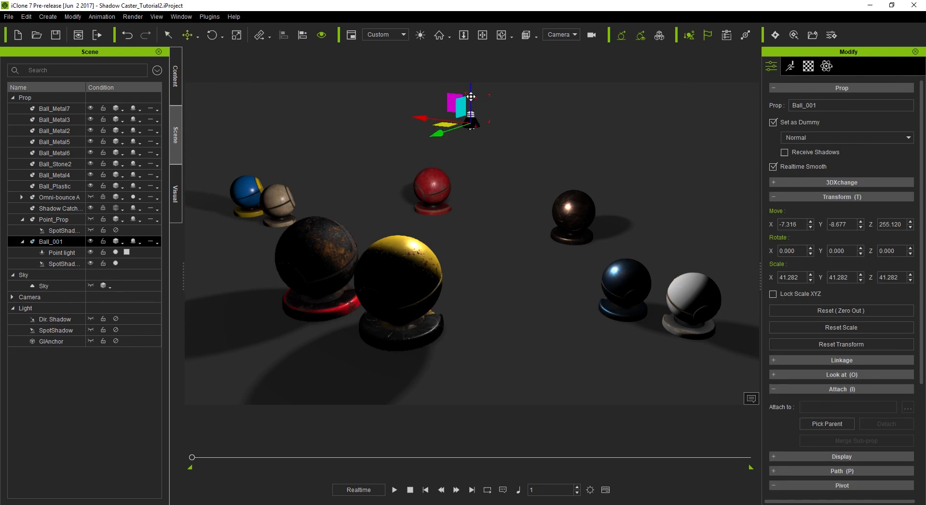